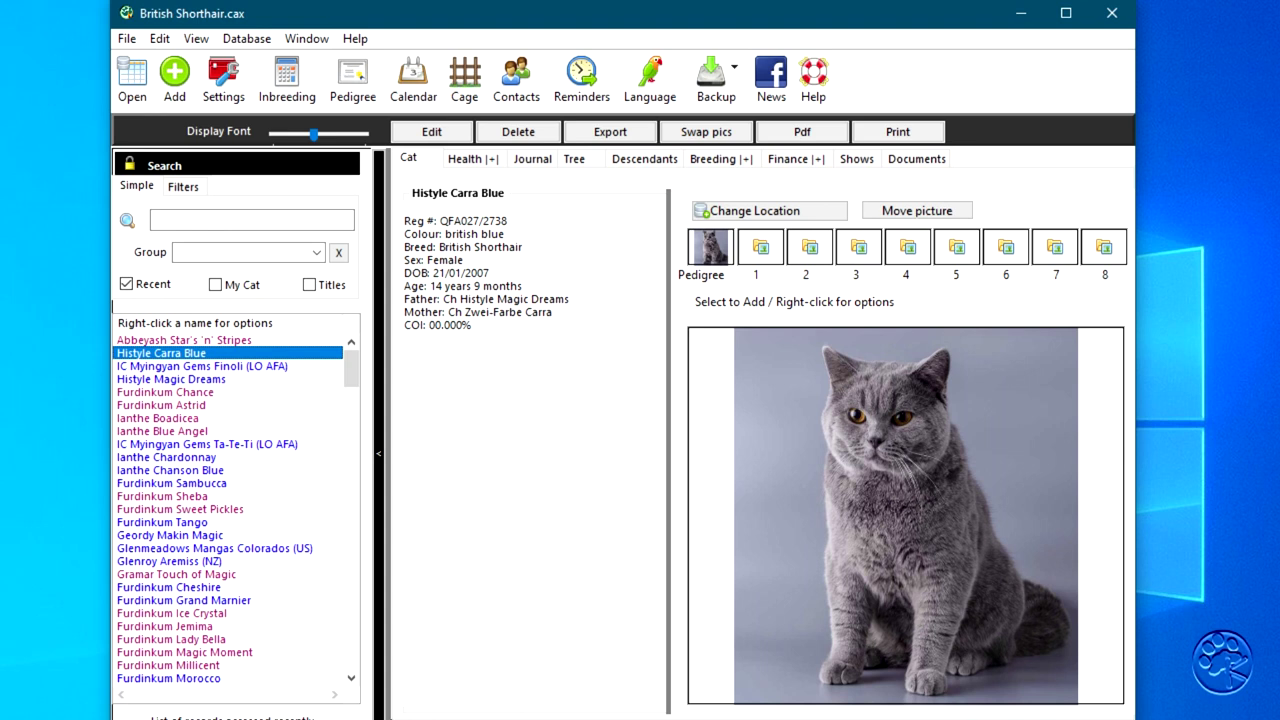
# Step: Display Histyle Carra Blue's pedigree tree, after briefly checking the Abbeyash Star's 'n' Stripes record
pyautogui.click(578, 161)
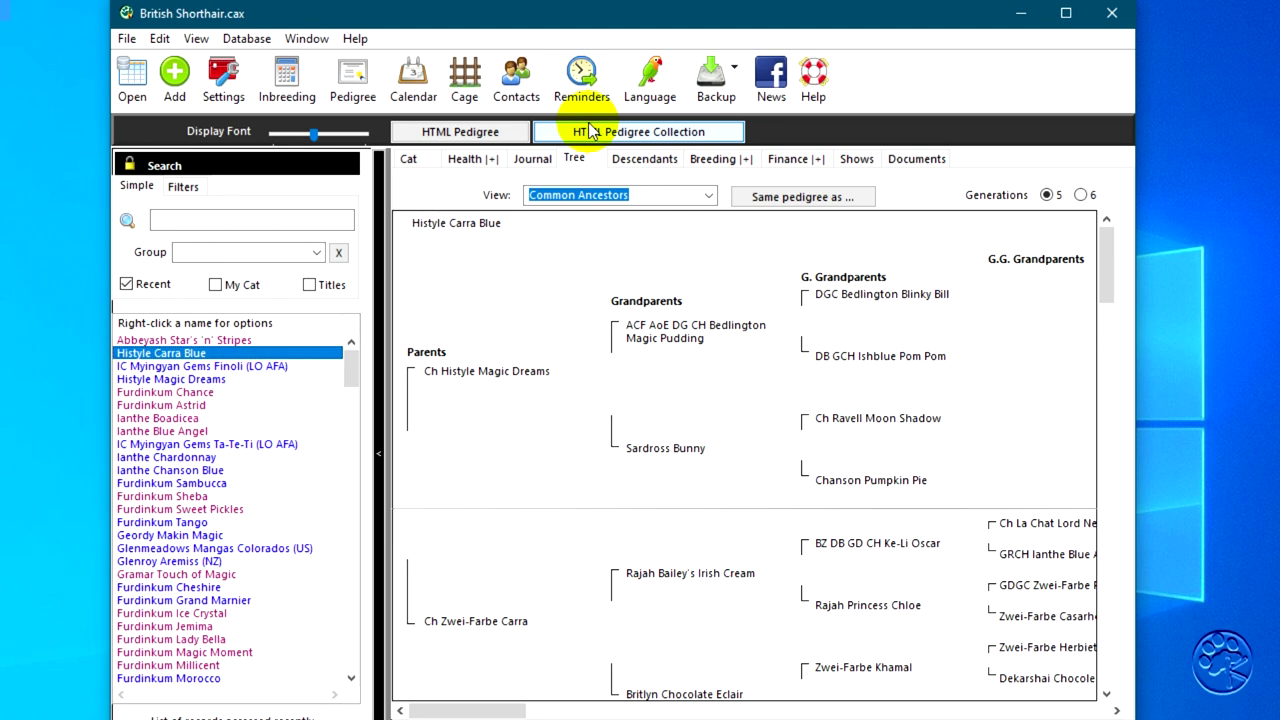
pyautogui.click(160, 341)
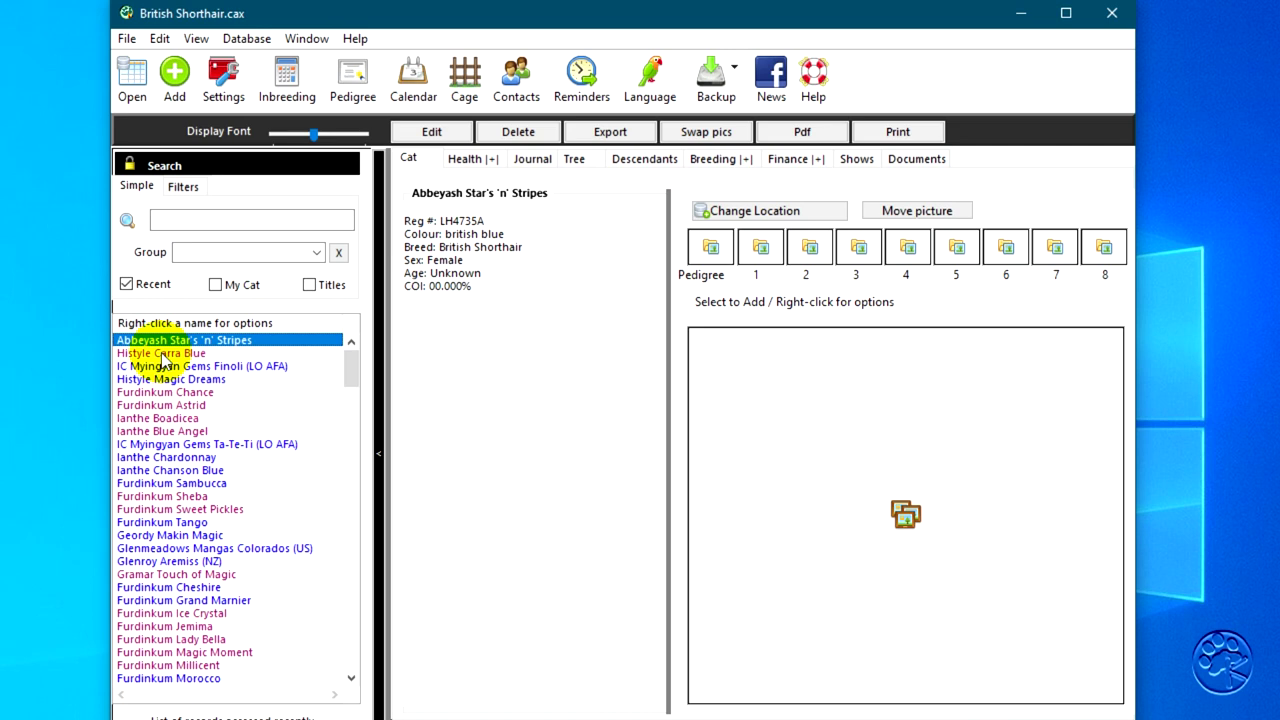
pyautogui.click(162, 355)
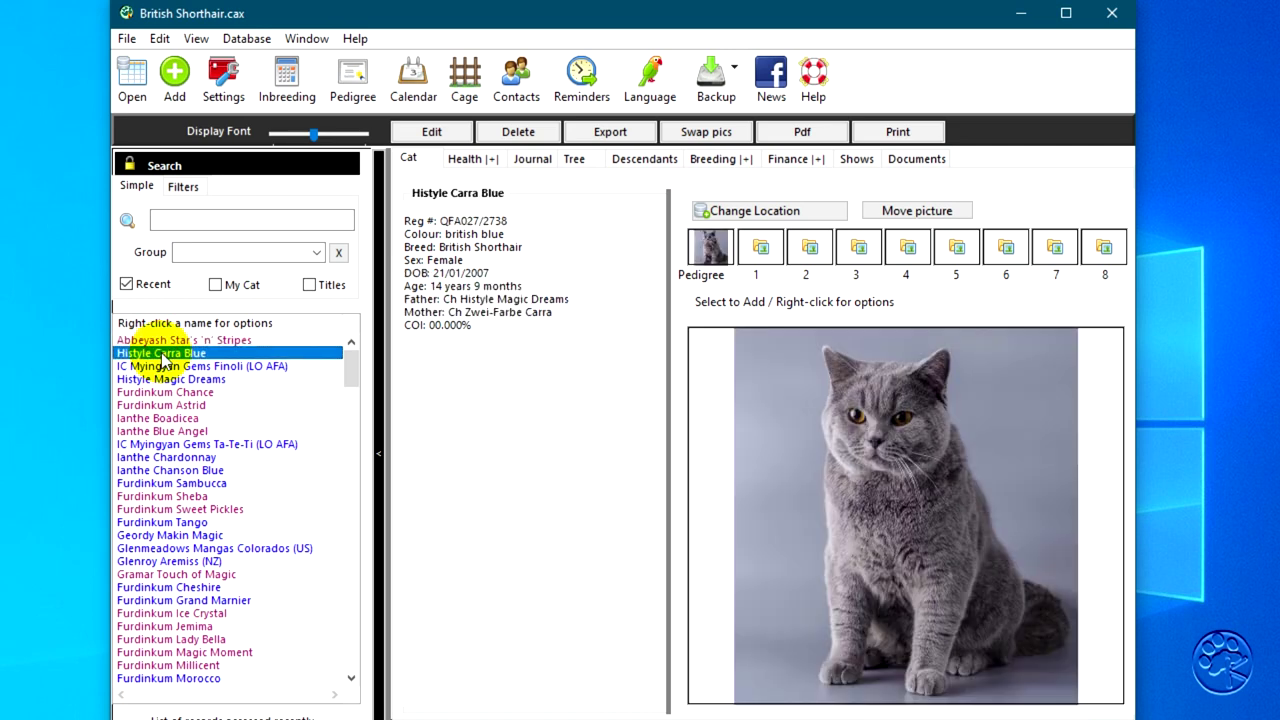
pyautogui.click(574, 160)
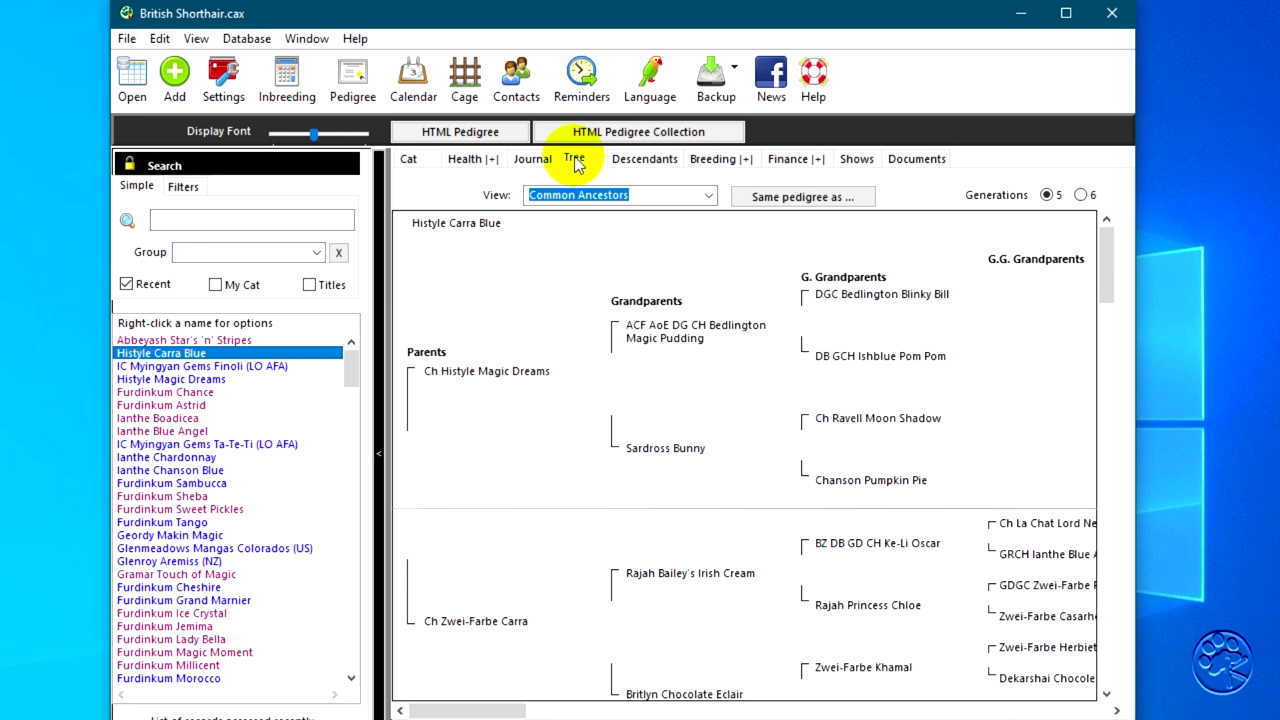
# Step: Start an HTML web pedigree for Histyle Carra Blue covering 5 generations
pyautogui.click(481, 137)
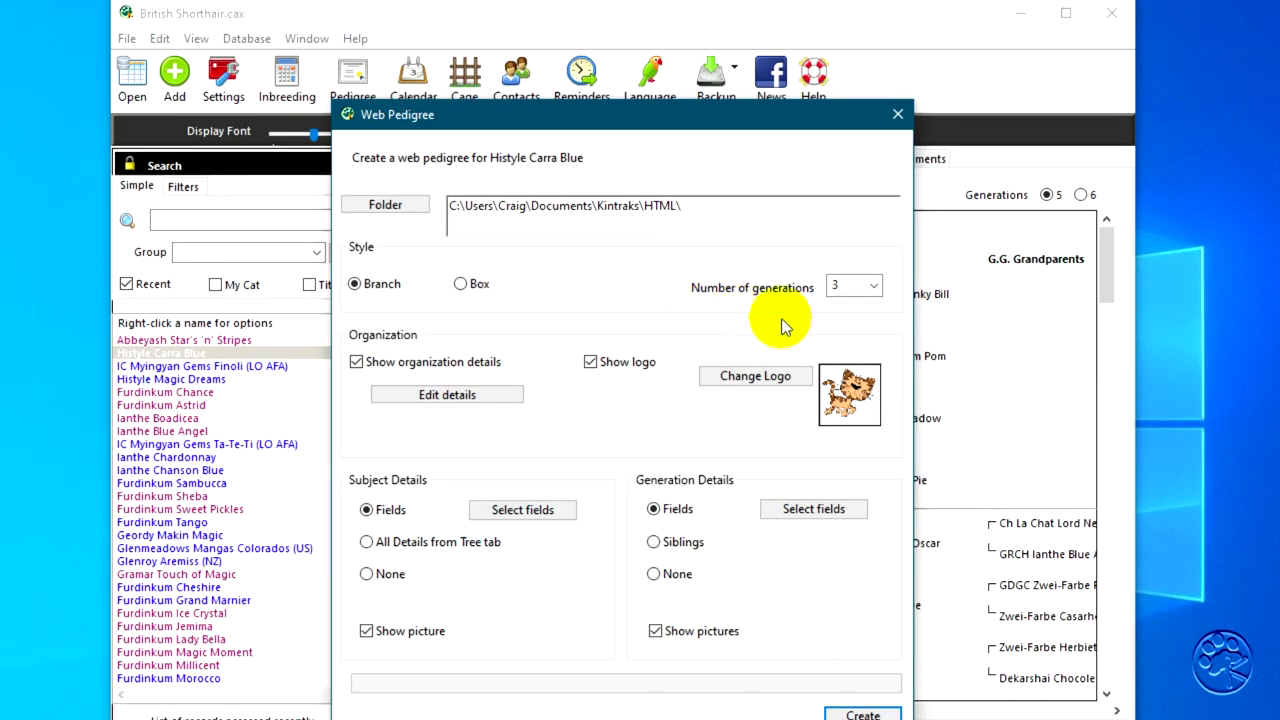
pyautogui.click(875, 287)
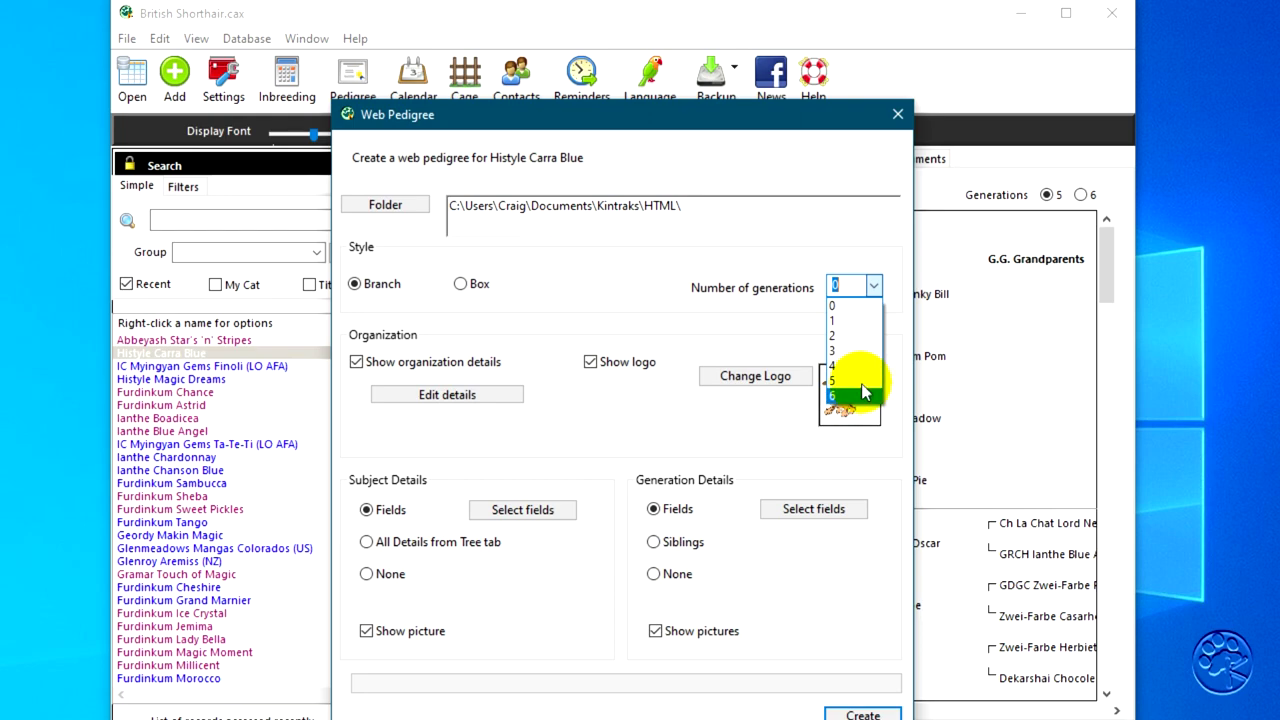
pyautogui.click(859, 399)
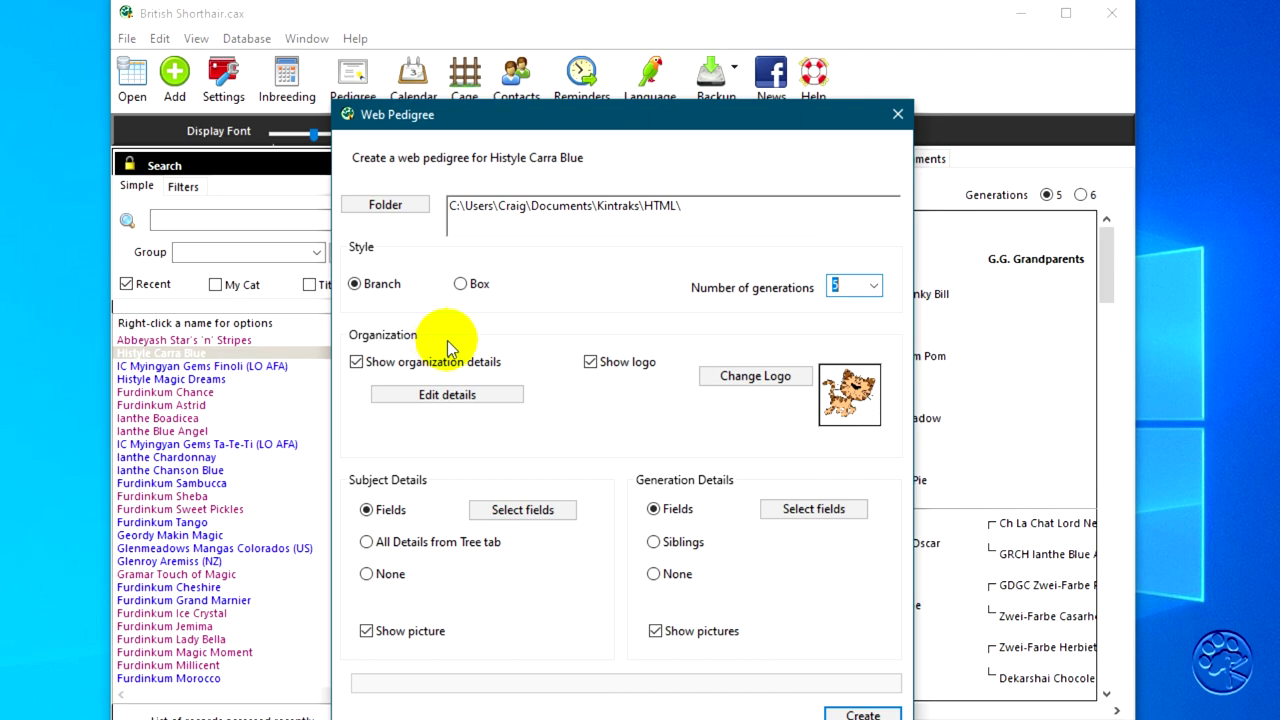
# Step: Review and save the organization details text, then untick Show organization details
pyautogui.click(490, 394)
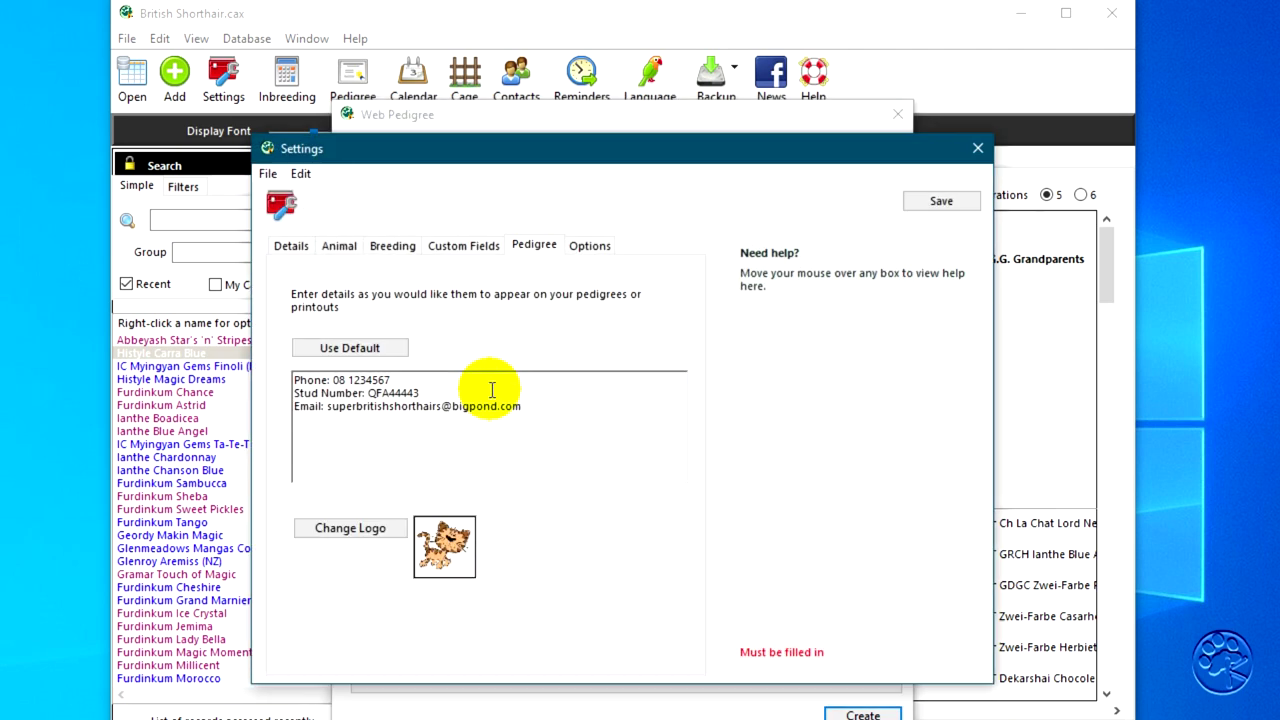
pyautogui.moveTo(491, 392)
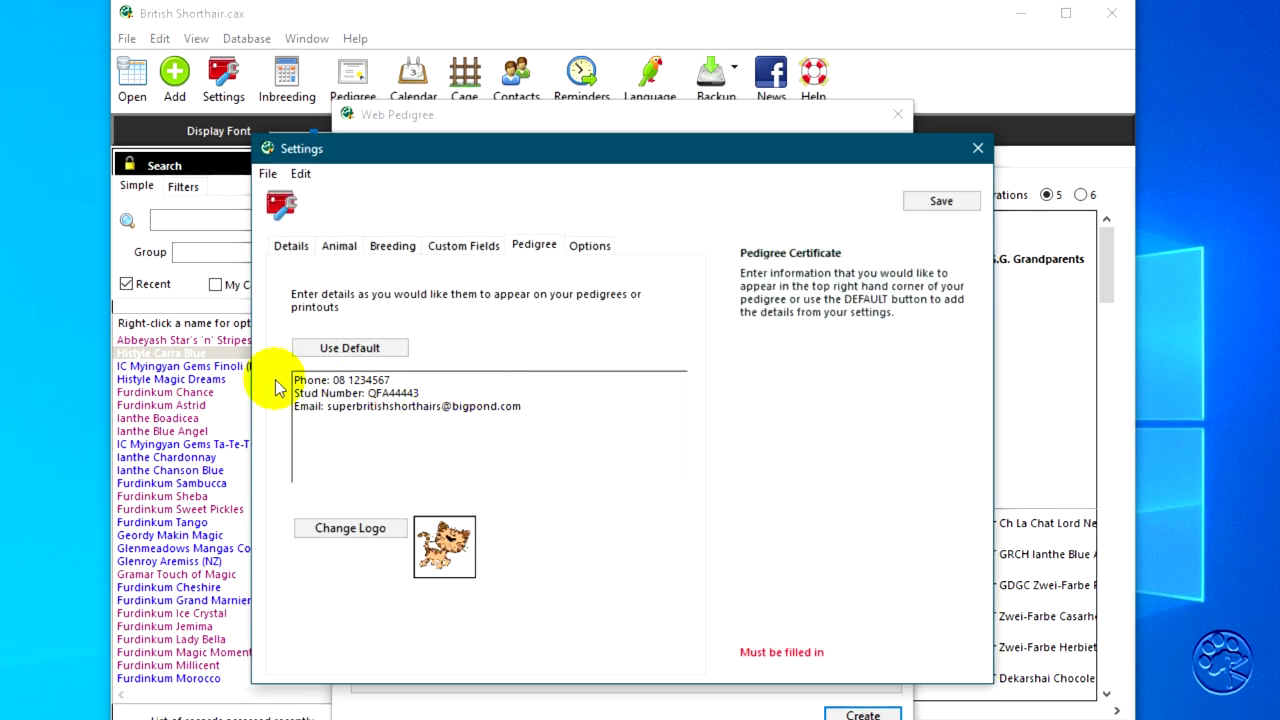
pyautogui.moveTo(294, 382); pyautogui.dragTo(586, 415)
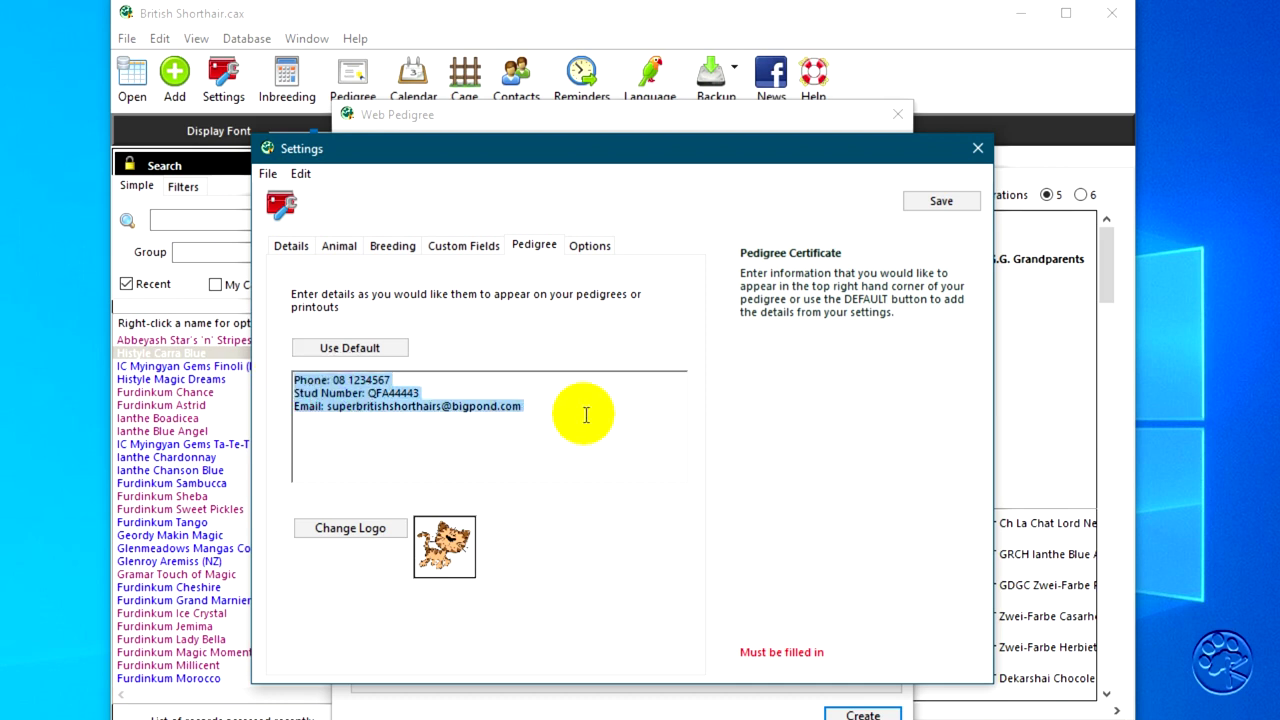
pyautogui.click(942, 201)
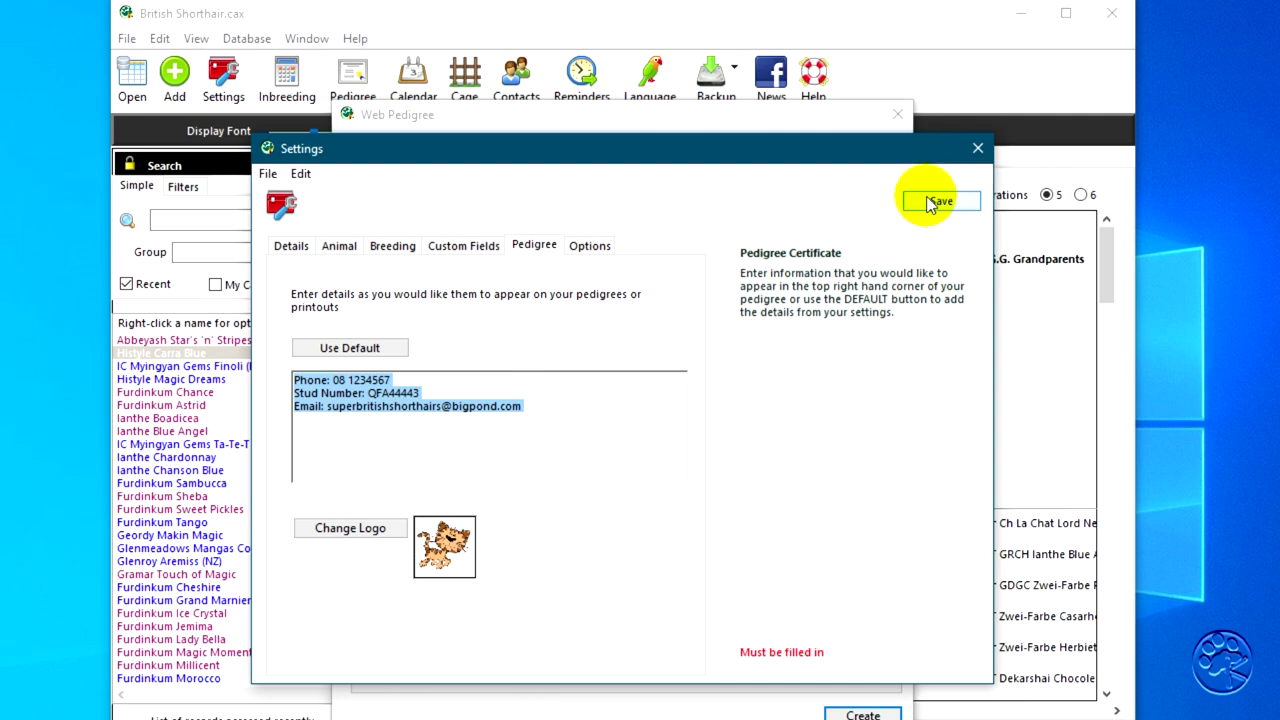
pyautogui.click(356, 363)
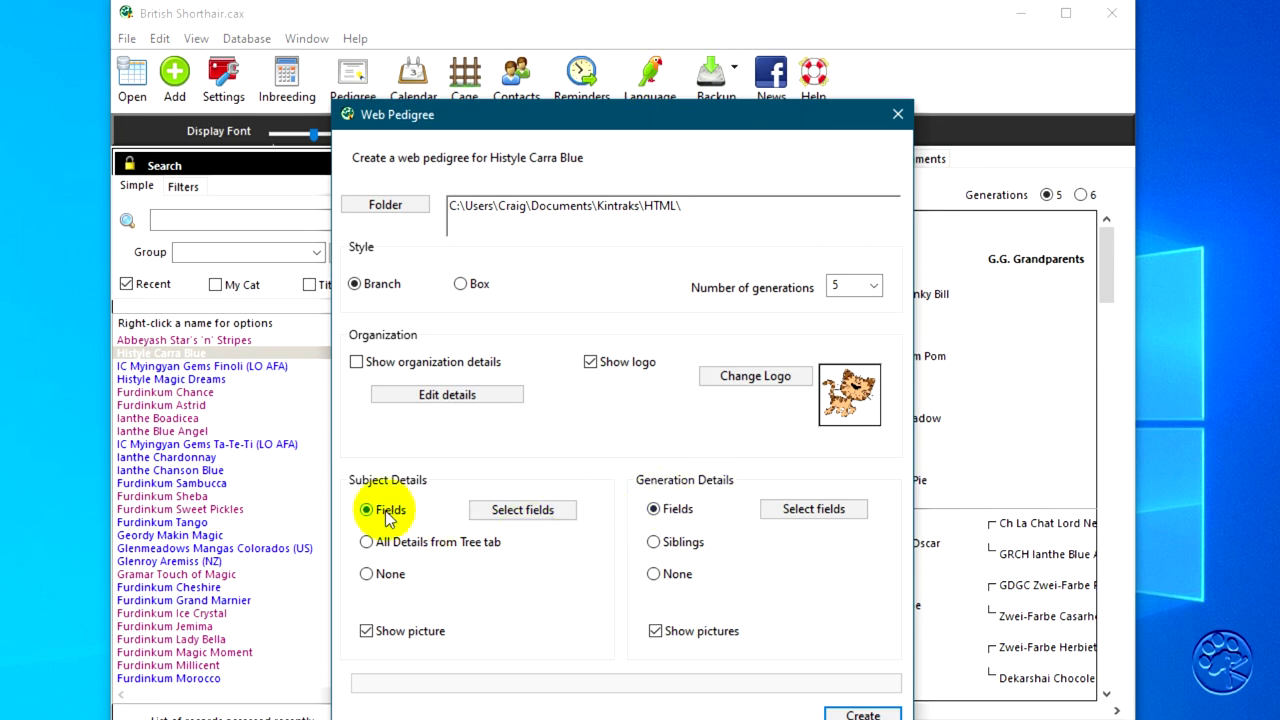
# Step: Select all subject detail fields, Callname through Microchip No, for the web pedigree
pyautogui.click(521, 511)
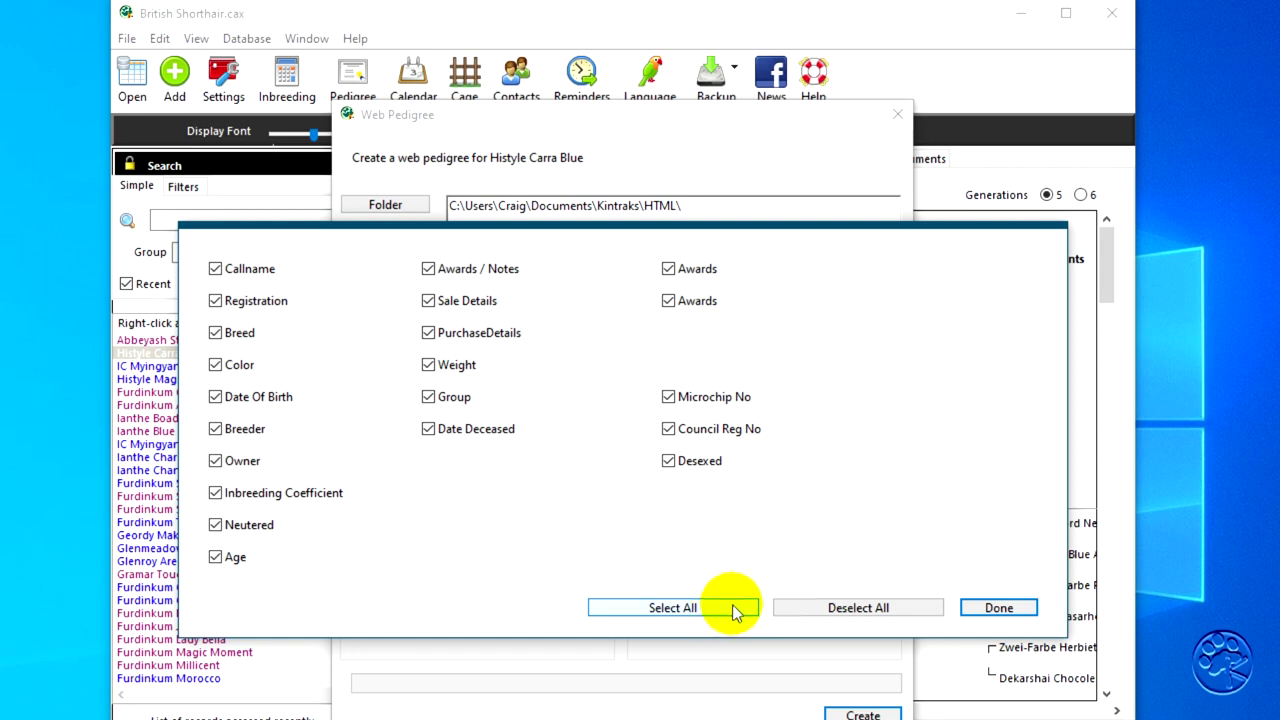
pyautogui.click(982, 608)
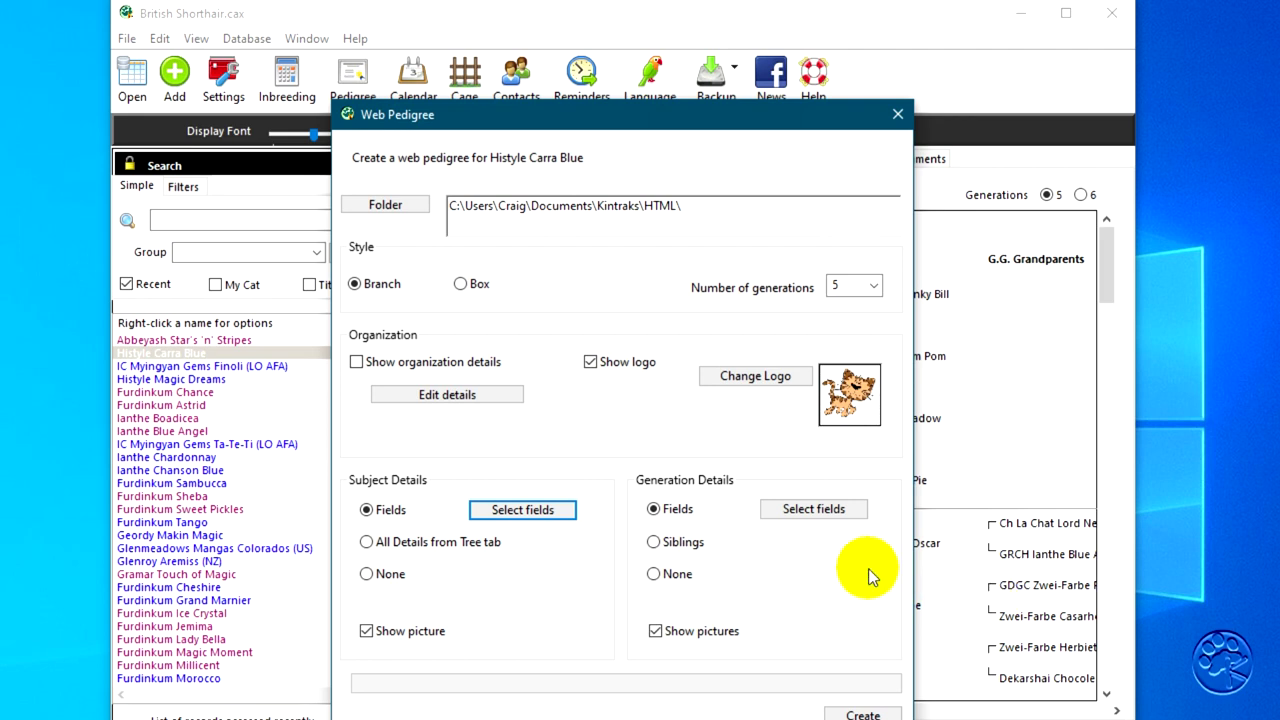
# Step: Choose All Details from Tree tab and create Histyle_Carra_Blue.html with pictures
pyautogui.click(393, 545)
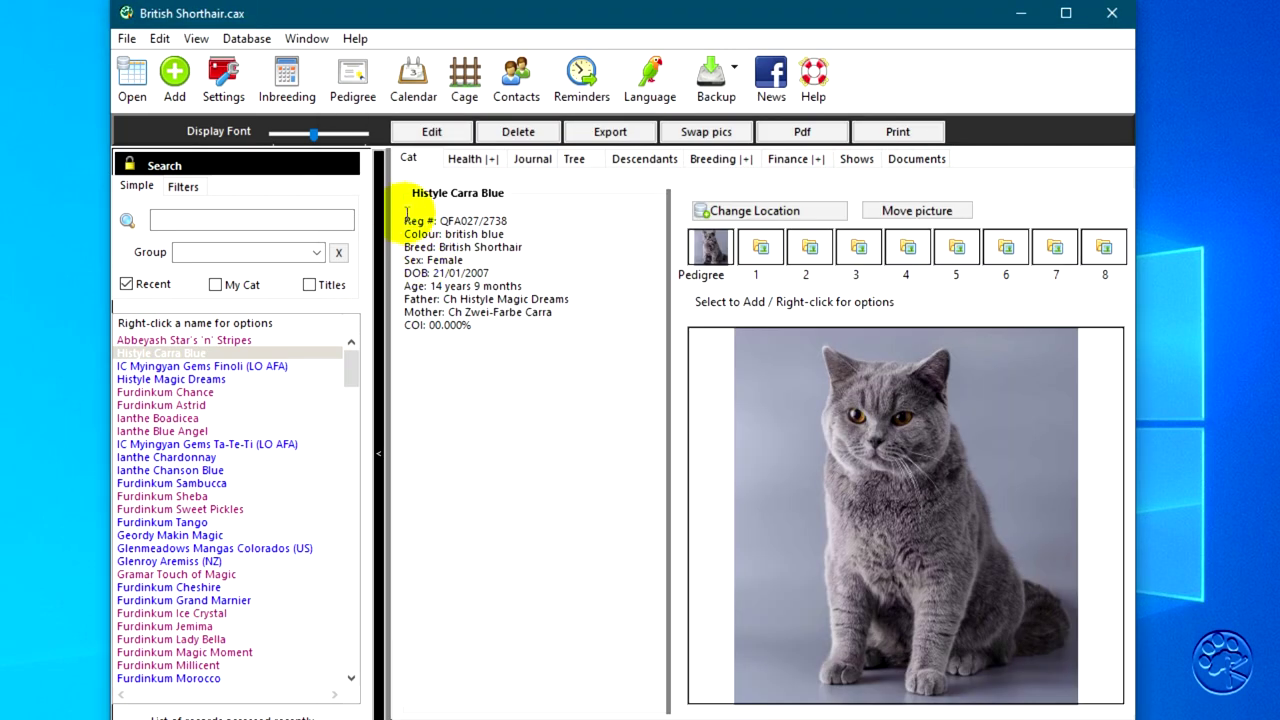
pyautogui.moveTo(470, 330); pyautogui.dragTo(404, 226)
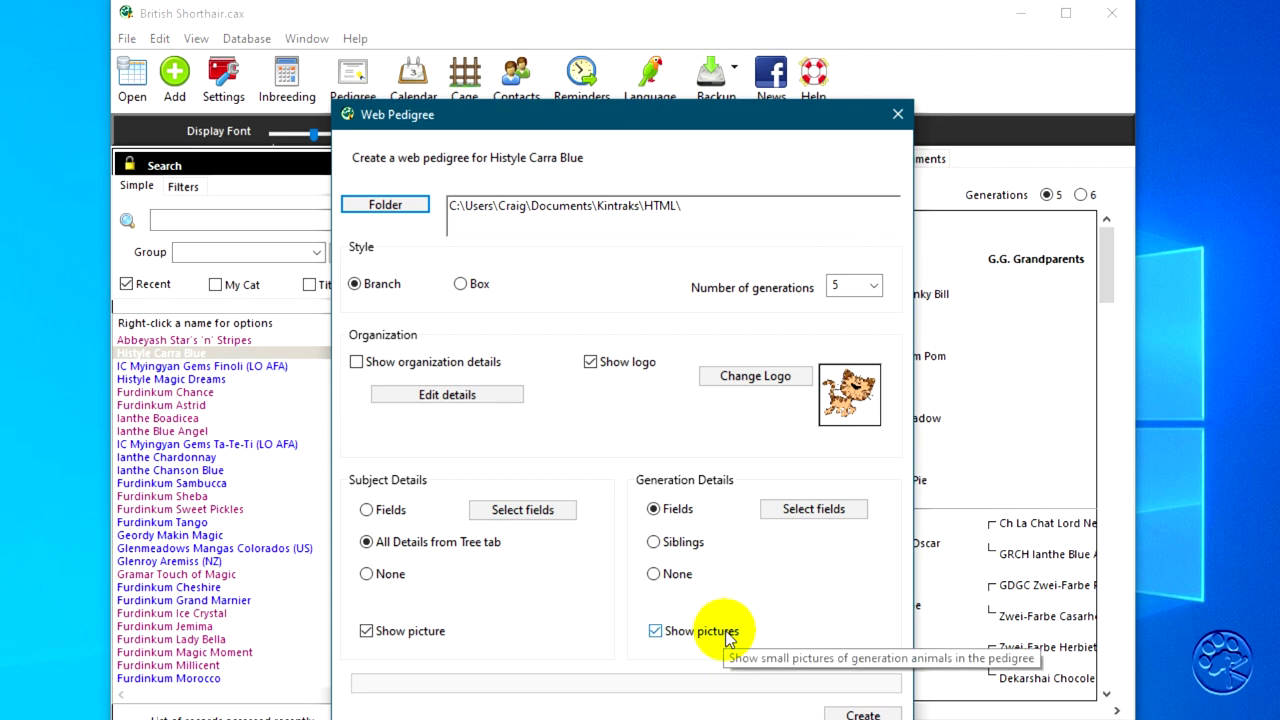
pyautogui.click(862, 714)
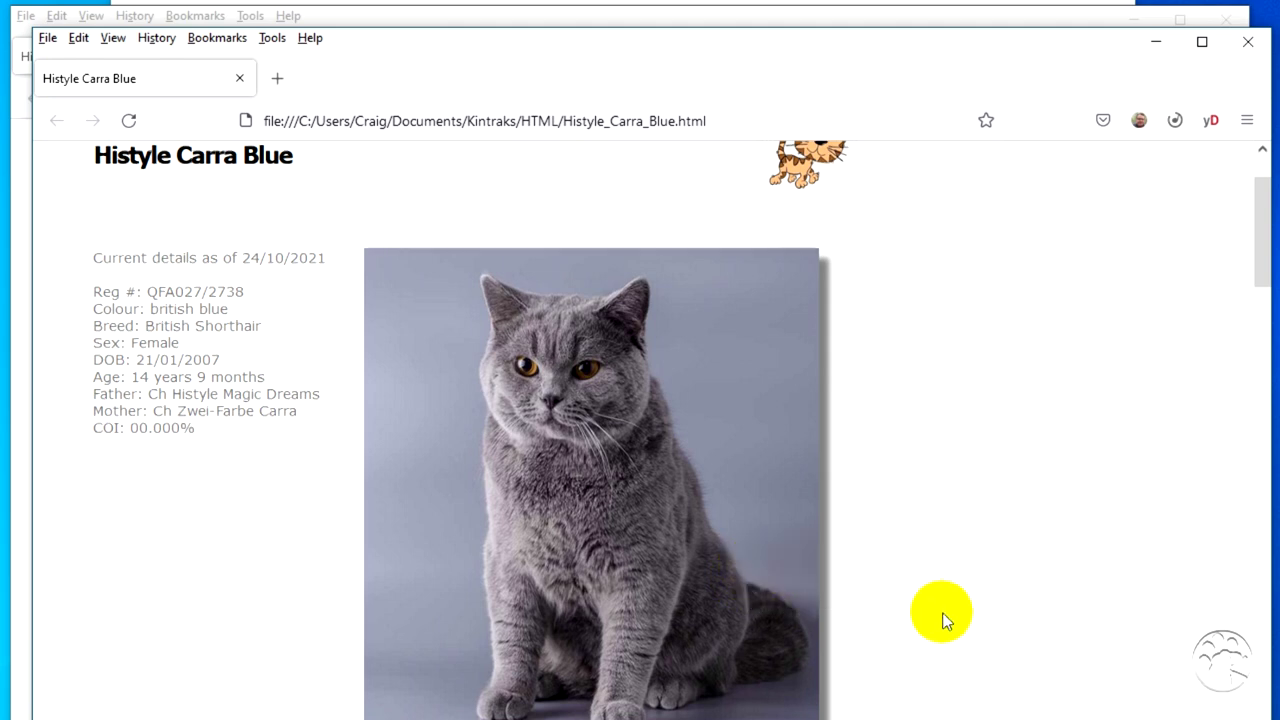
# Step: View a grandparent's photo and Histyle Carra Blue's photo full size on the page
pyautogui.scroll(-5, 942, 616)
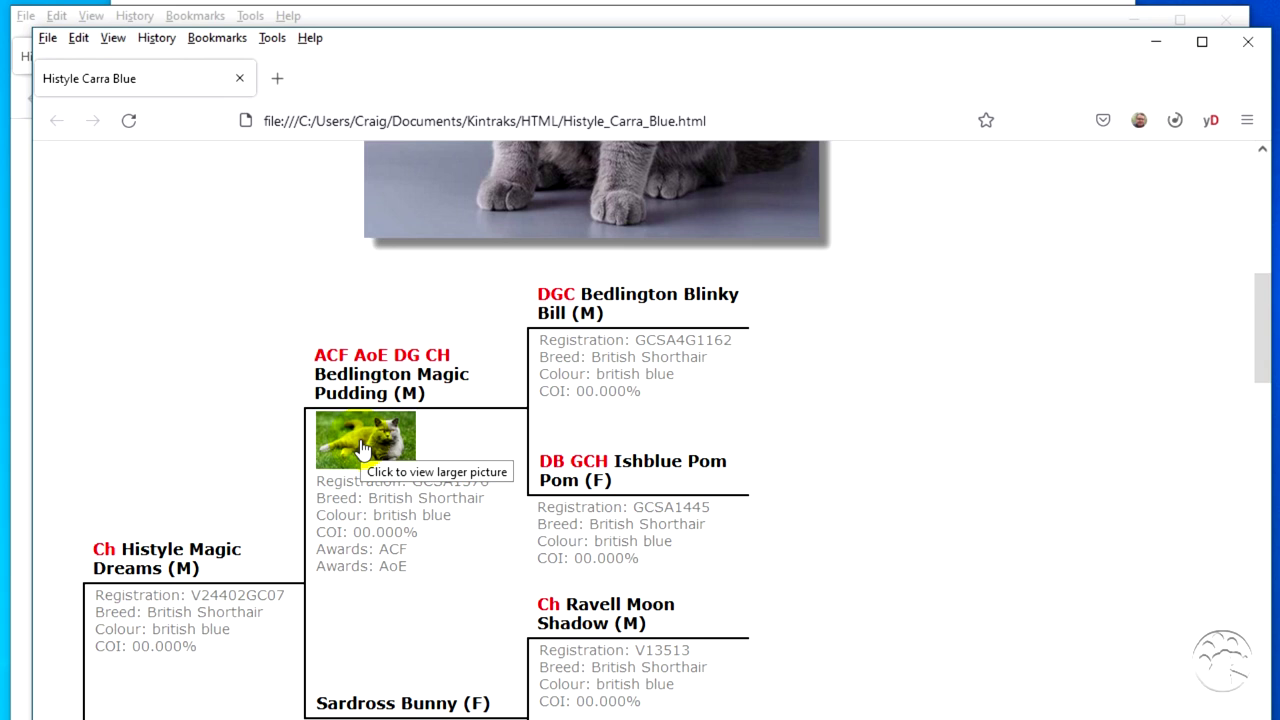
pyautogui.click(362, 448)
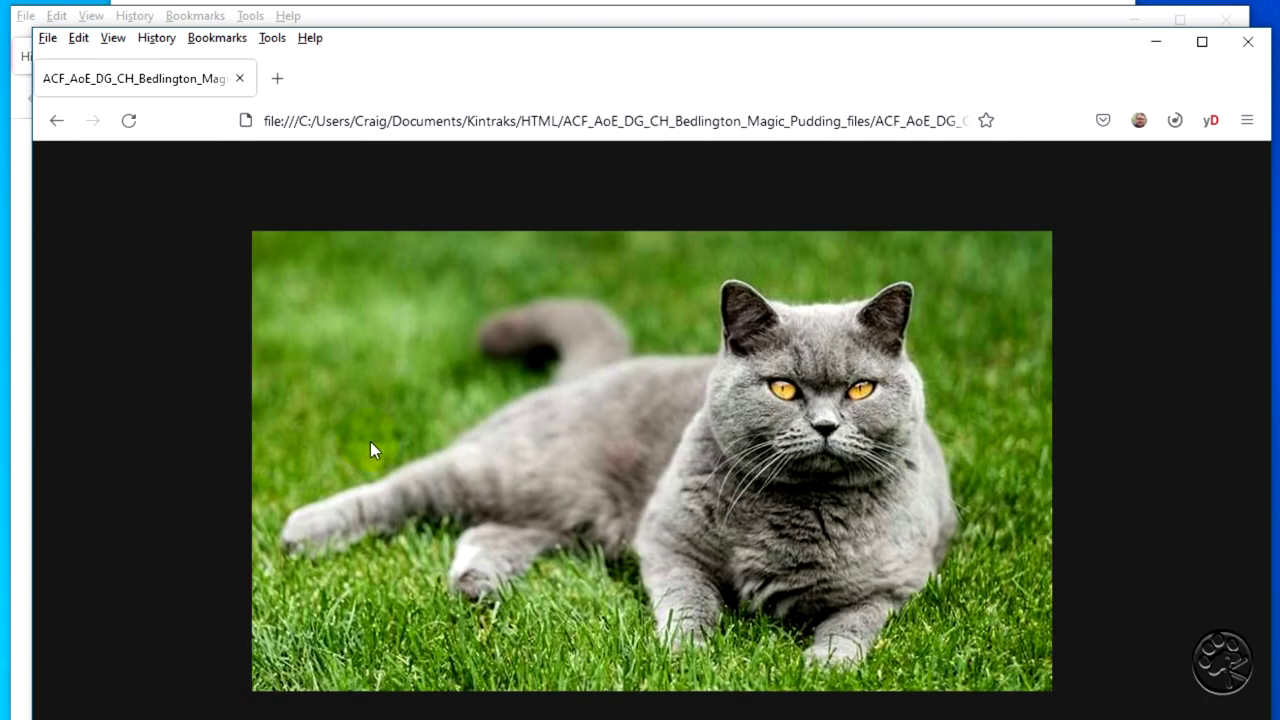
pyautogui.click(58, 120)
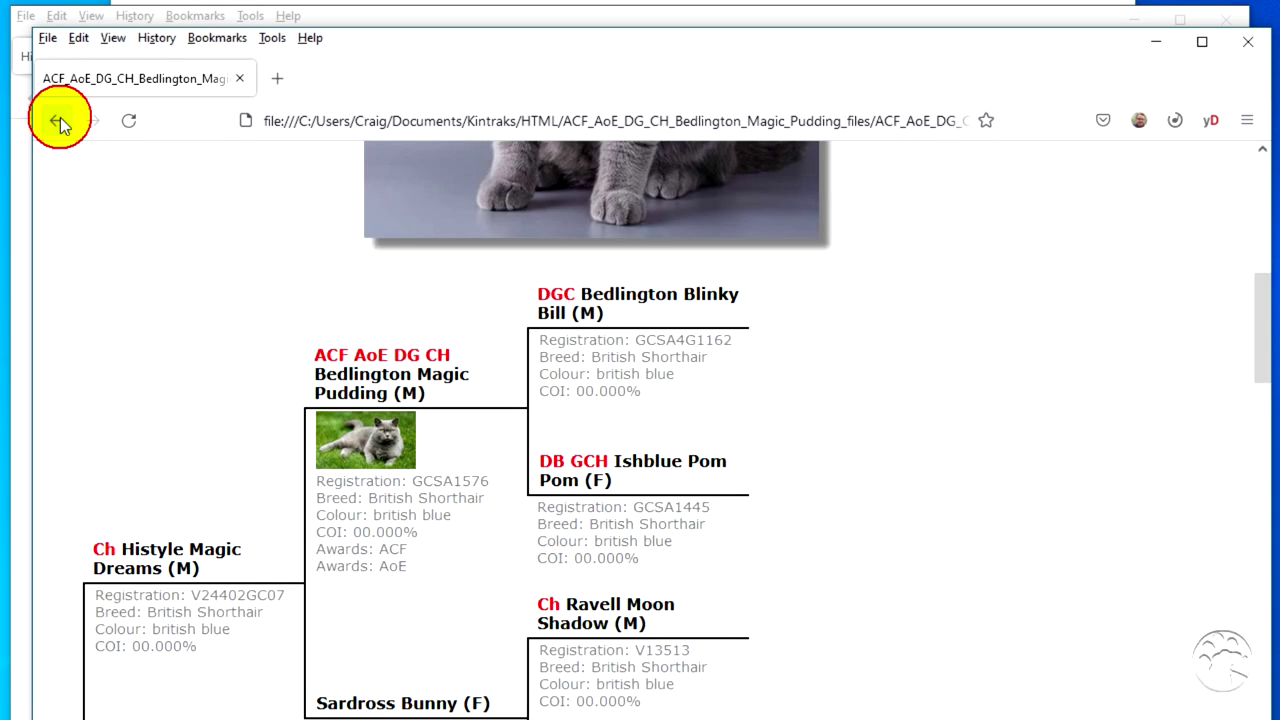
pyautogui.scroll(10, 980, 571)
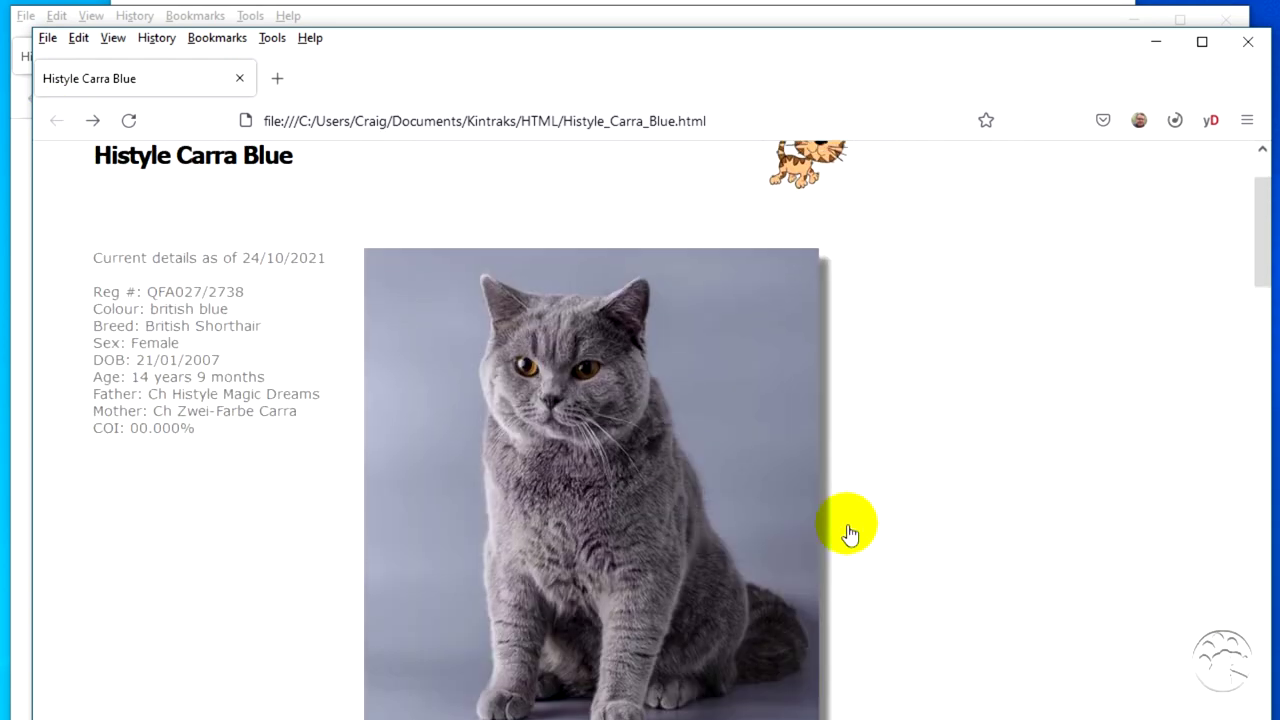
pyautogui.click(659, 465)
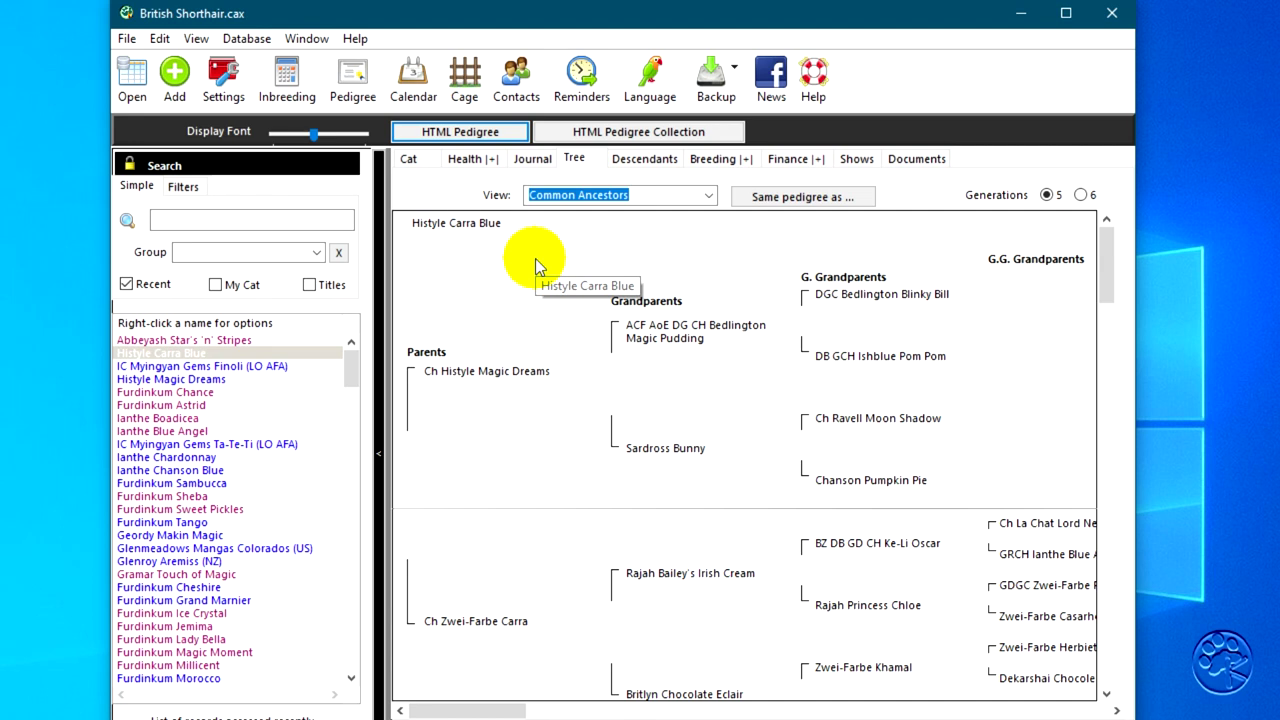
# Step: Set the collection output folder to HTML\Super_British_Shorthairs\ and generate the pages
pyautogui.click(598, 132)
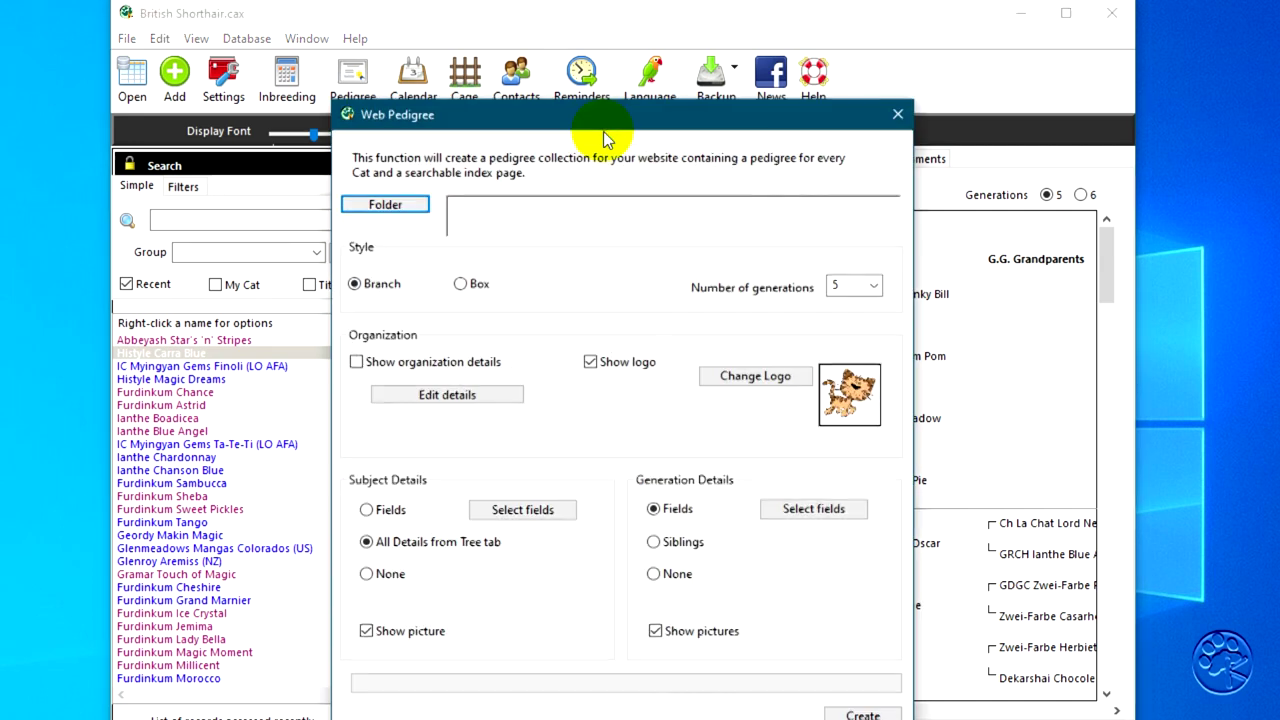
pyautogui.click(582, 221)
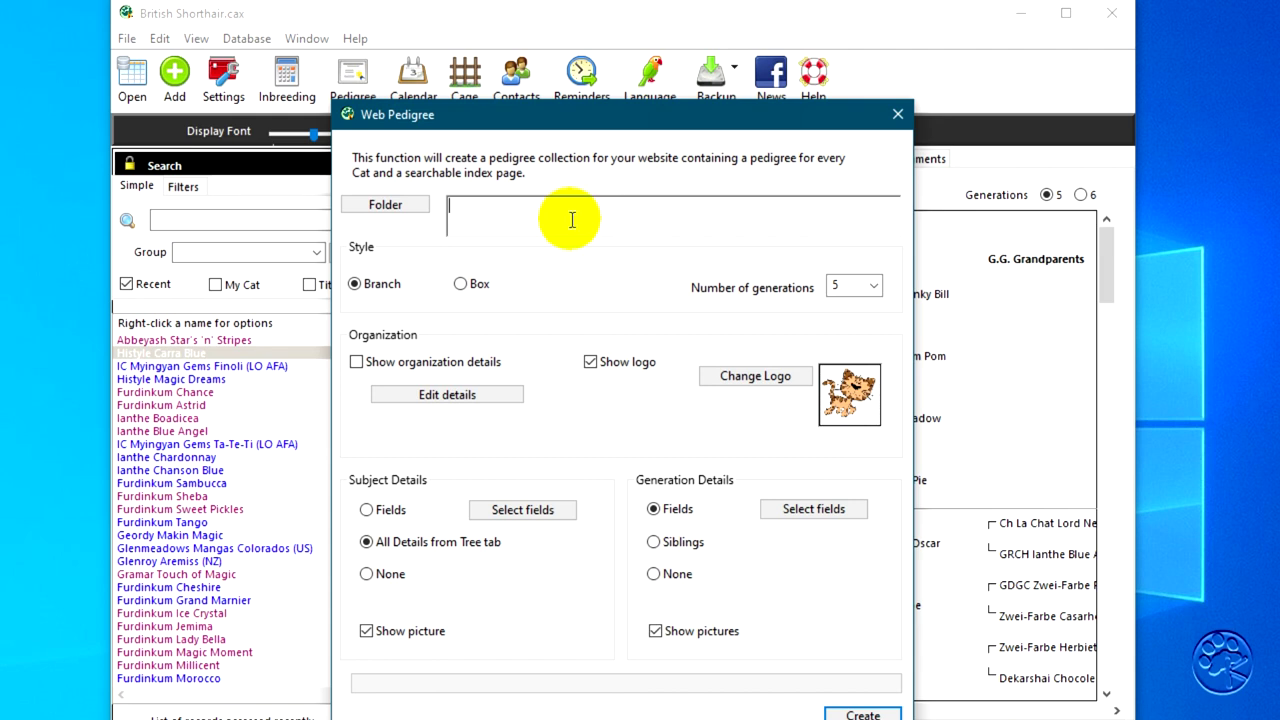
pyautogui.click(400, 206)
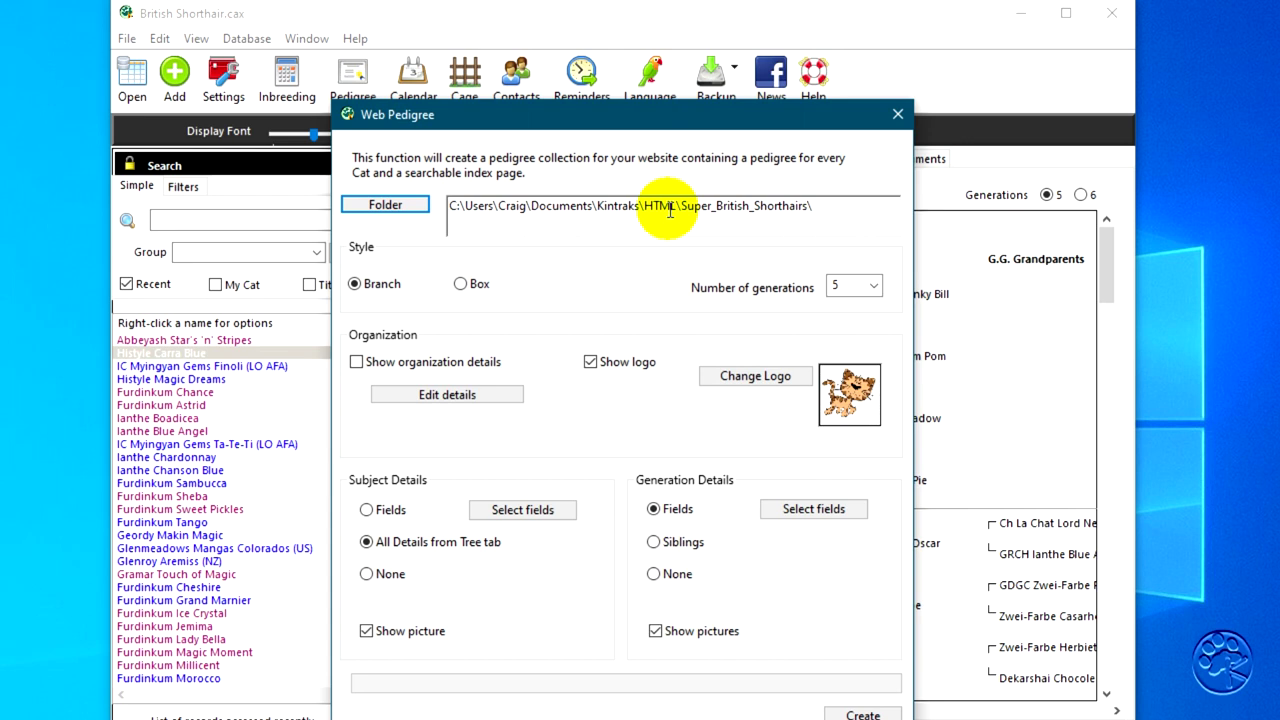
pyautogui.click(680, 206)
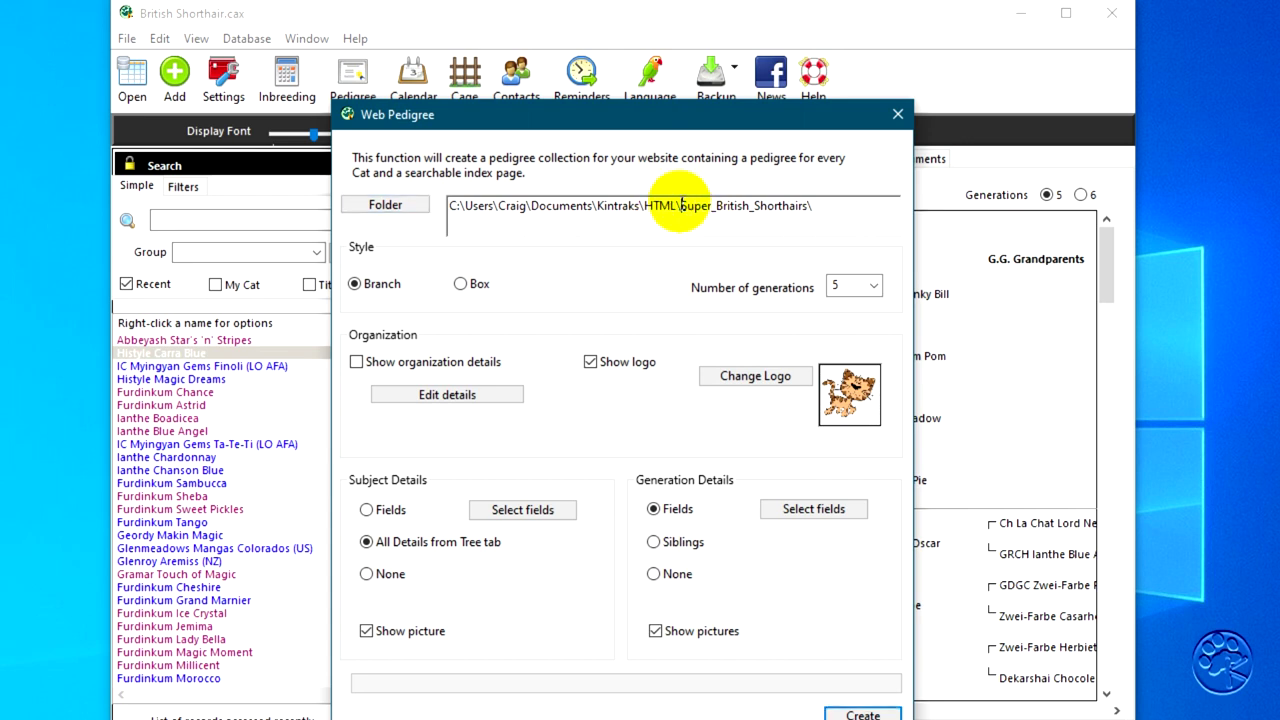
pyautogui.moveTo(681, 206); pyautogui.dragTo(873, 217)
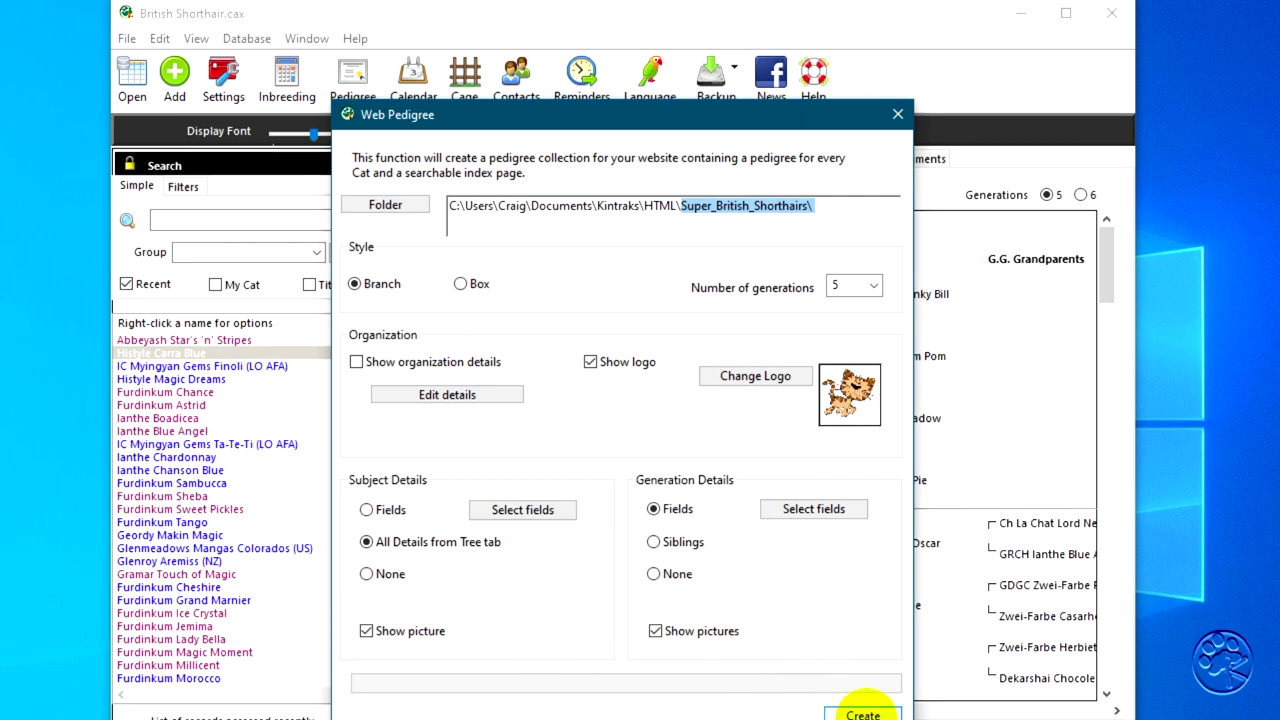
pyautogui.click(860, 714)
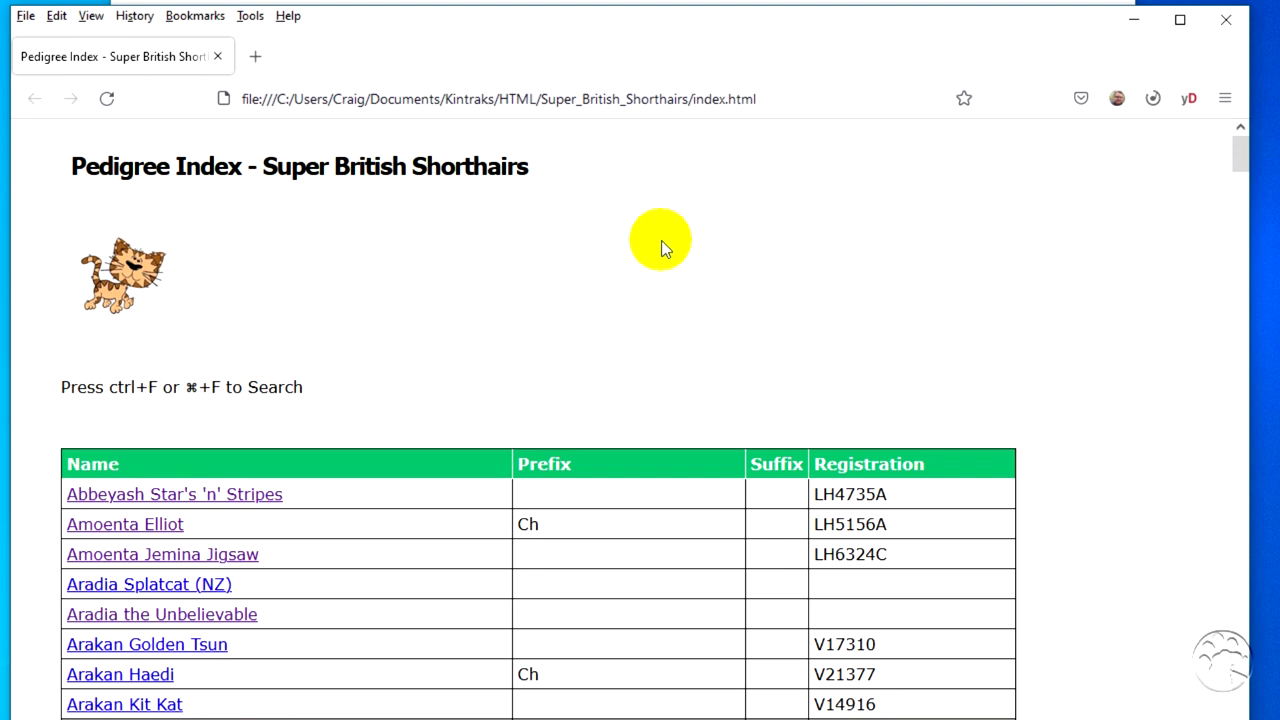
# Step: Search the pedigree index for 'molly' and step through its matches
pyautogui.scroll(-3, 777, 253)
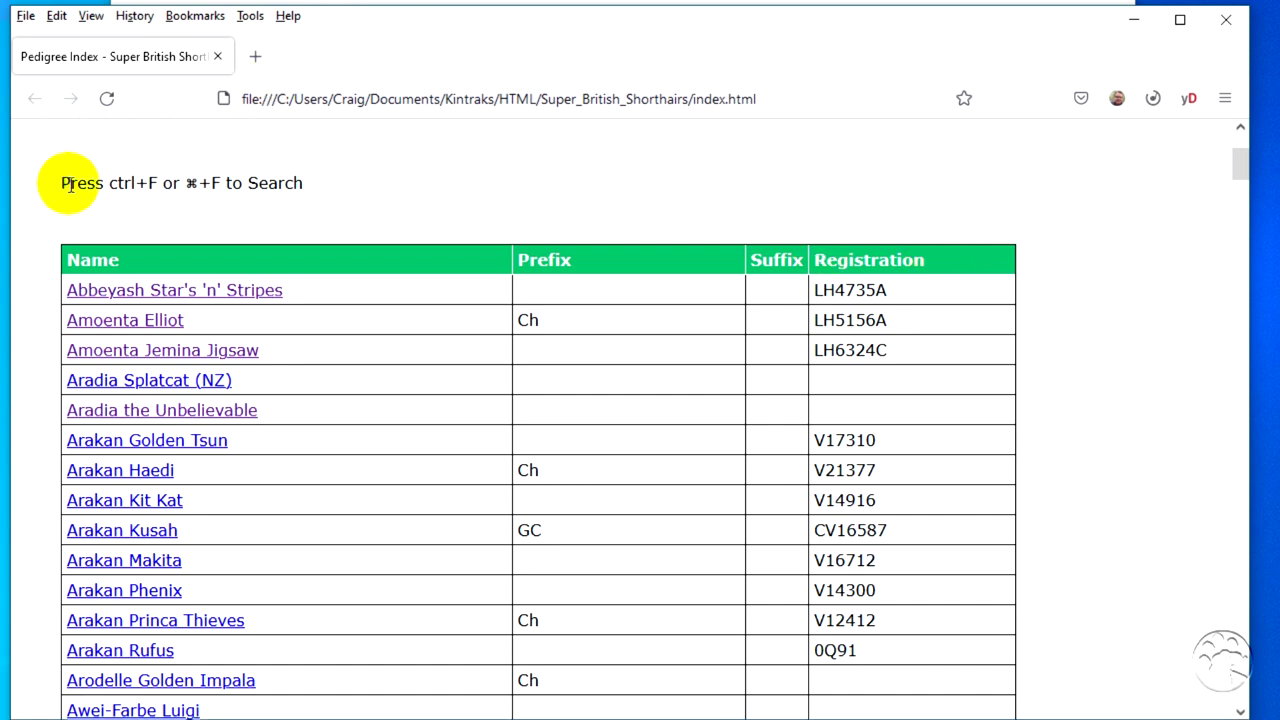
pyautogui.moveTo(62, 183); pyautogui.dragTo(346, 175)
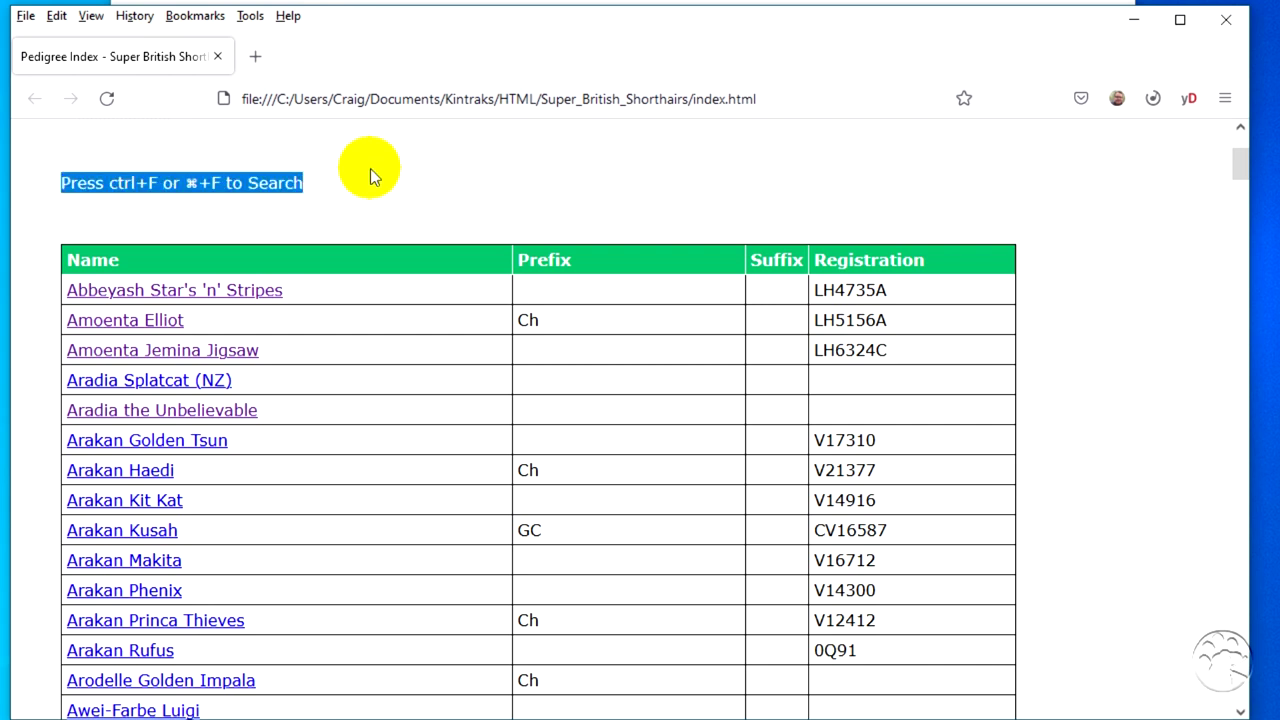
pyautogui.hotkey('ctrl', 'f')
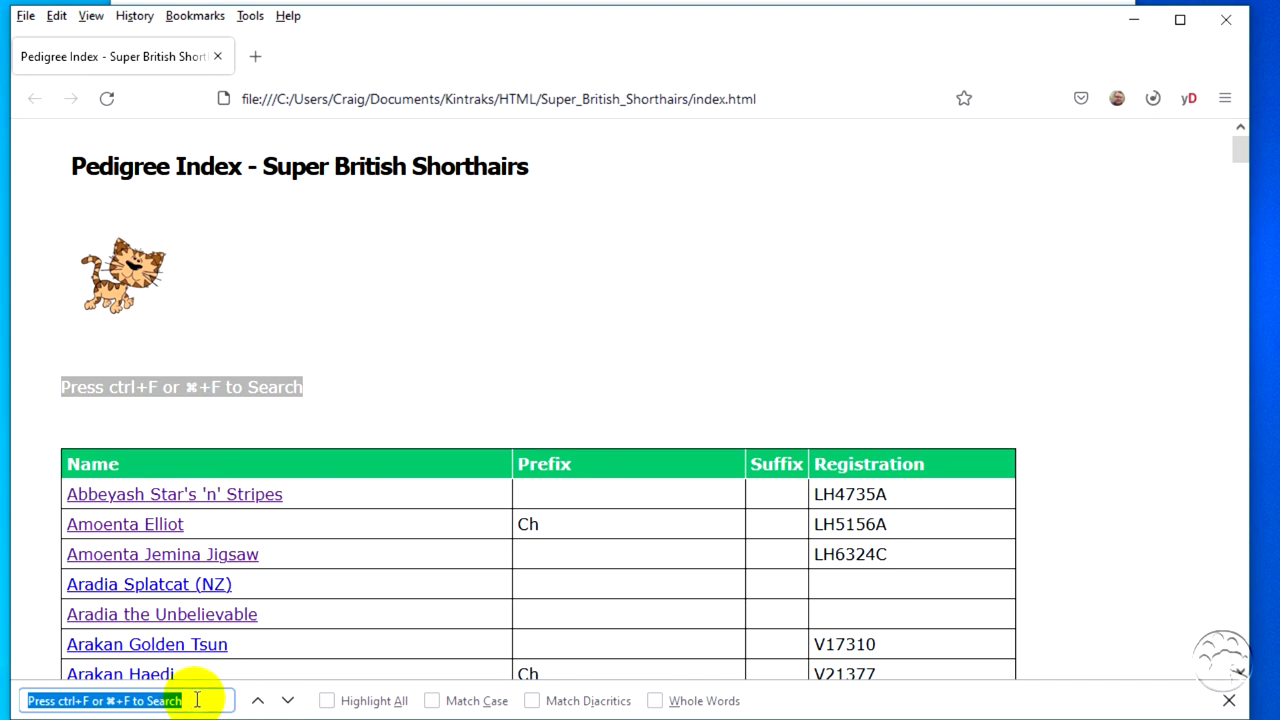
pyautogui.click(166, 700)
pyautogui.tripleClick(166, 700)
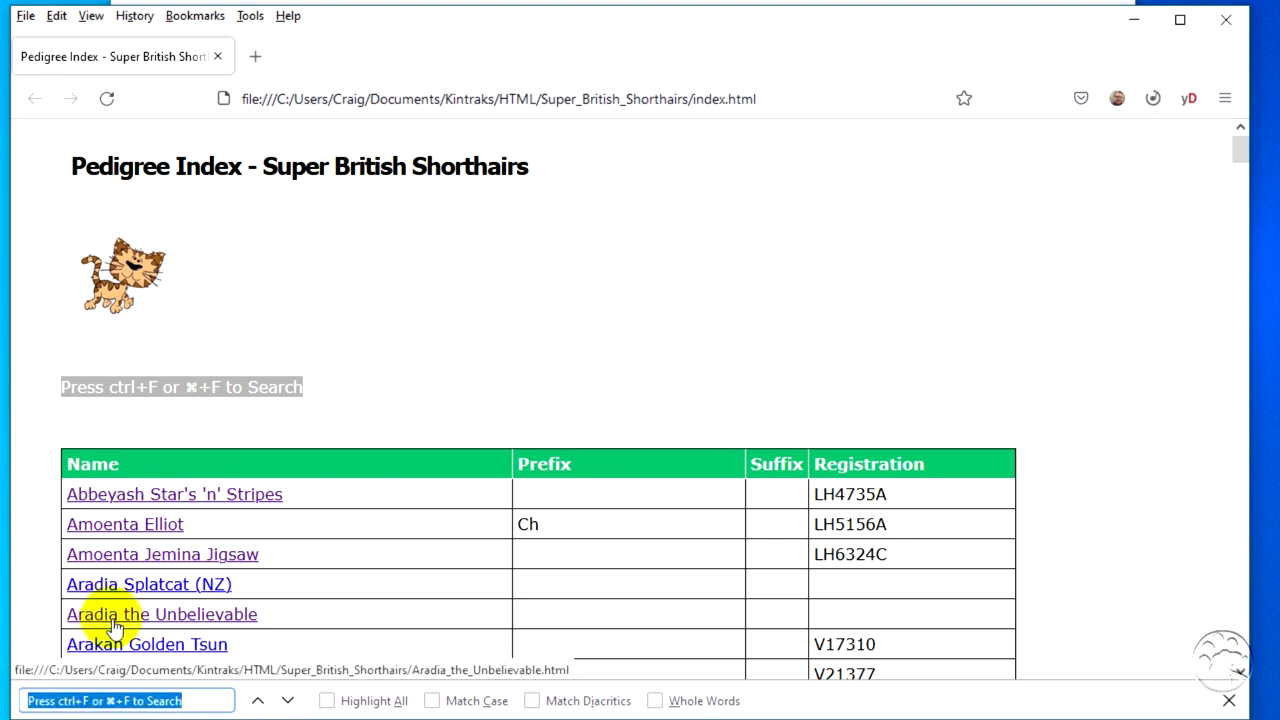
pyautogui.write('molly')
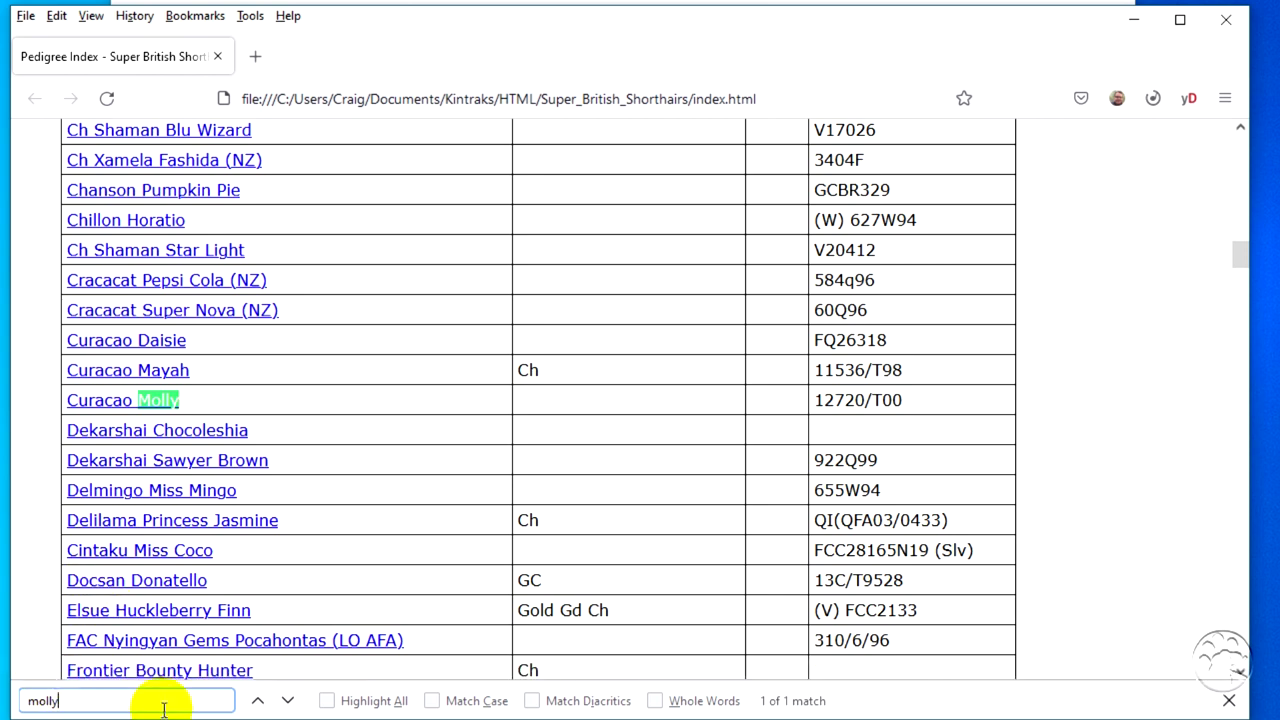
pyautogui.click(288, 701)
pyautogui.click(258, 701)
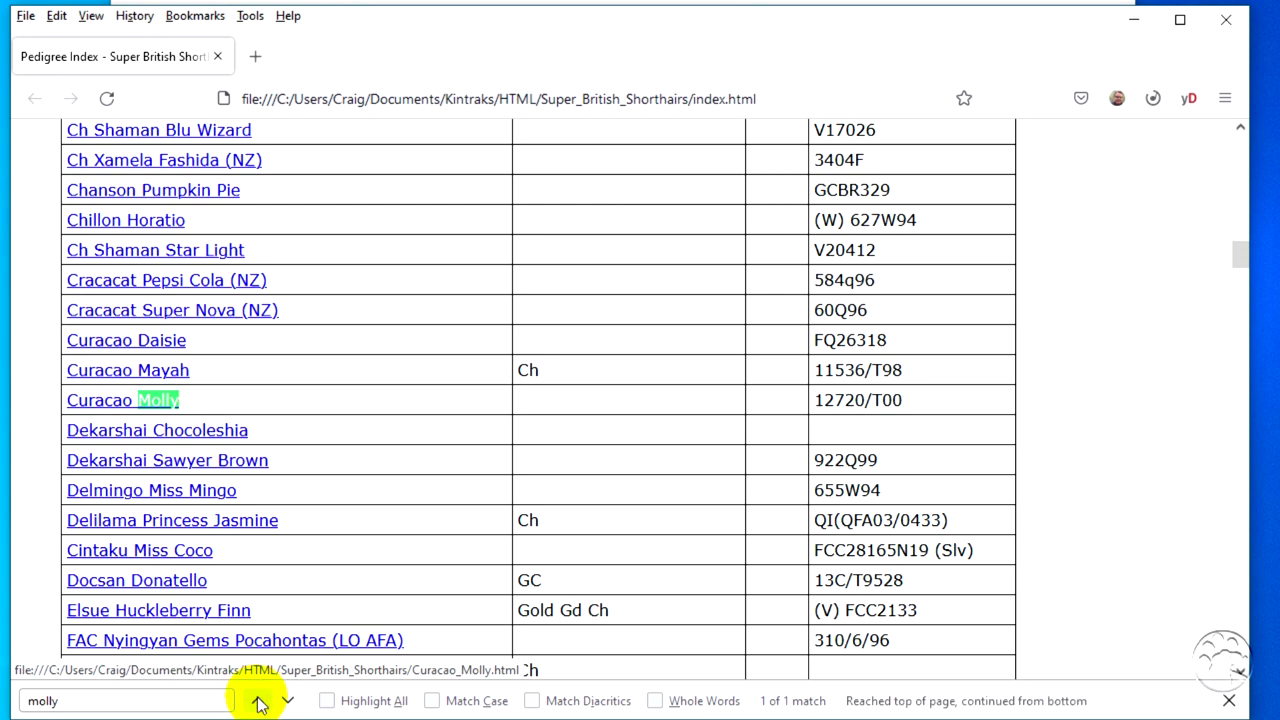
pyautogui.click(286, 700)
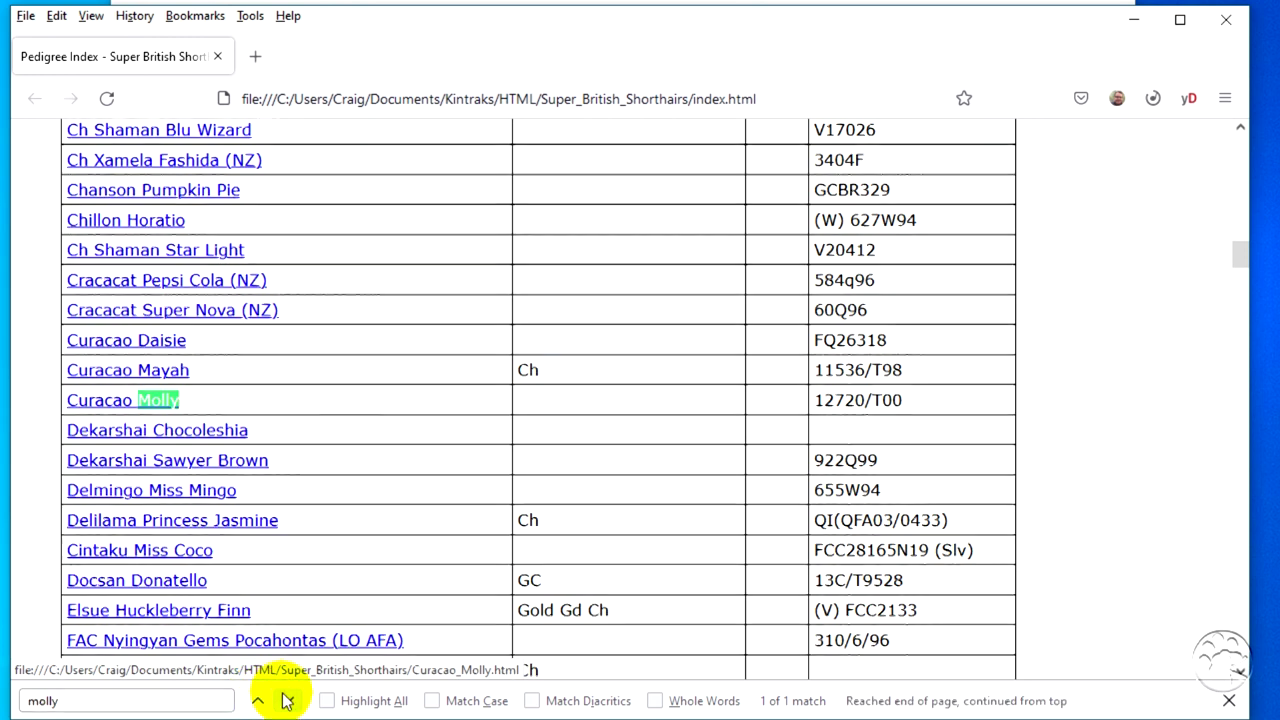
# Step: Search for 'Aberdeen' and open Furdinkum Aberdeen's pedigree page
pyautogui.hotkey('ctrl', 'a')
pyautogui.write('Aberdeen')
pyautogui.click(120, 338)
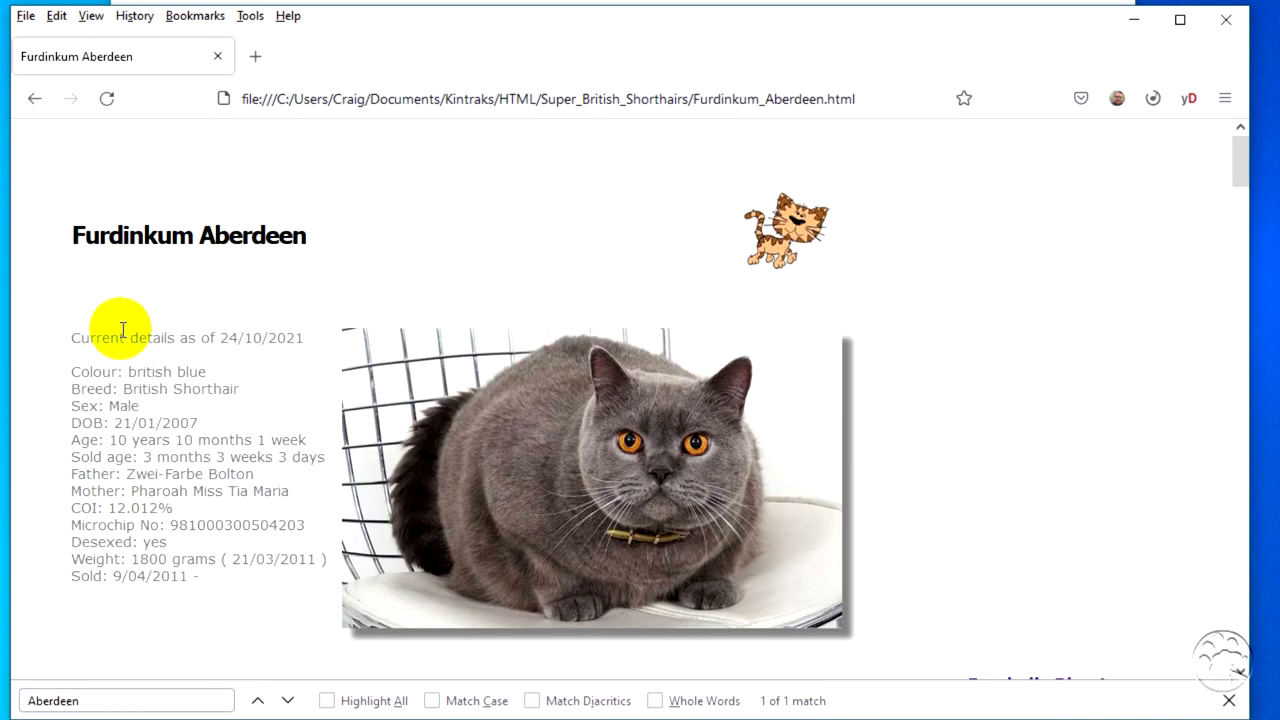
pyautogui.scroll(-5, 122, 330)
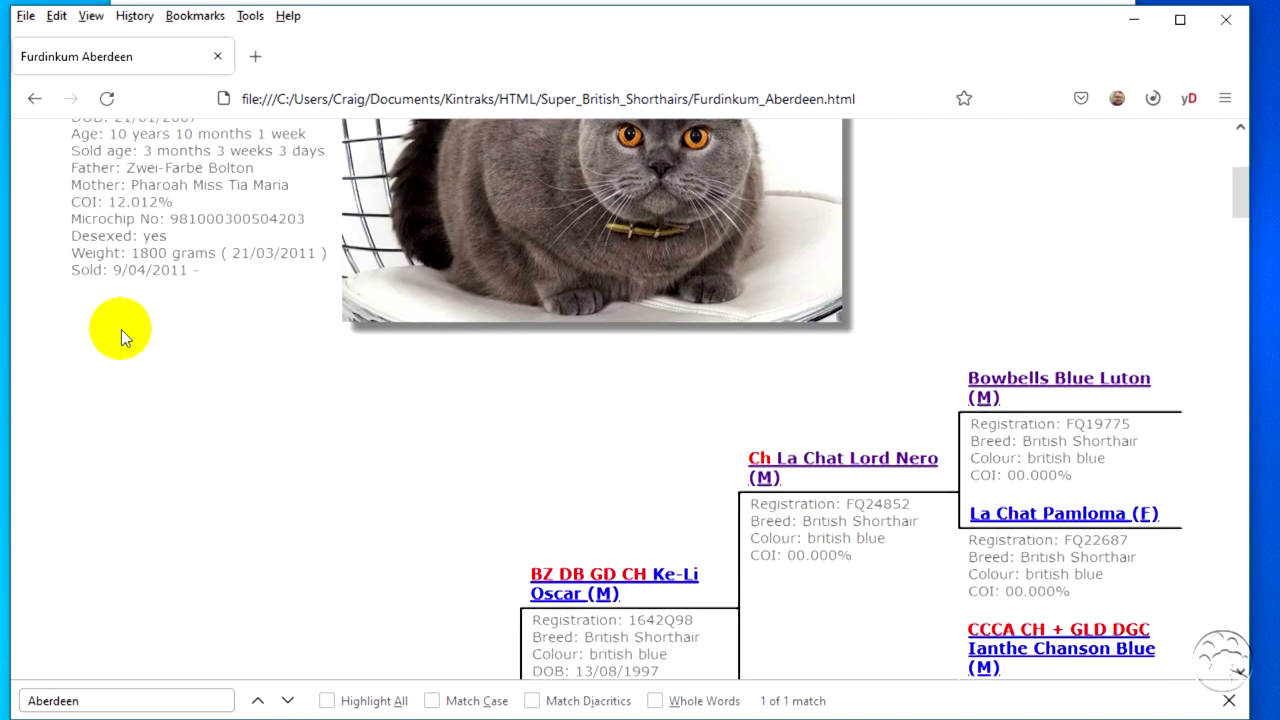
pyautogui.scroll(-8, 121, 330)
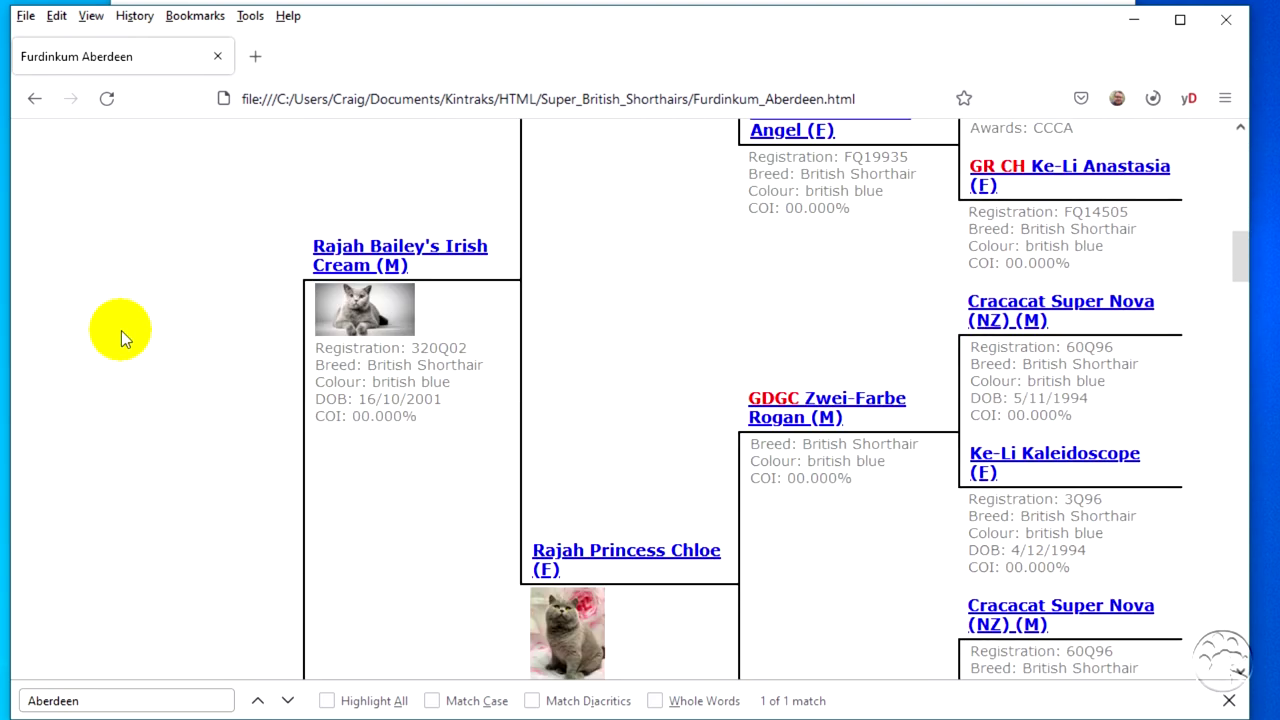
pyautogui.scroll(-10, 121, 330)
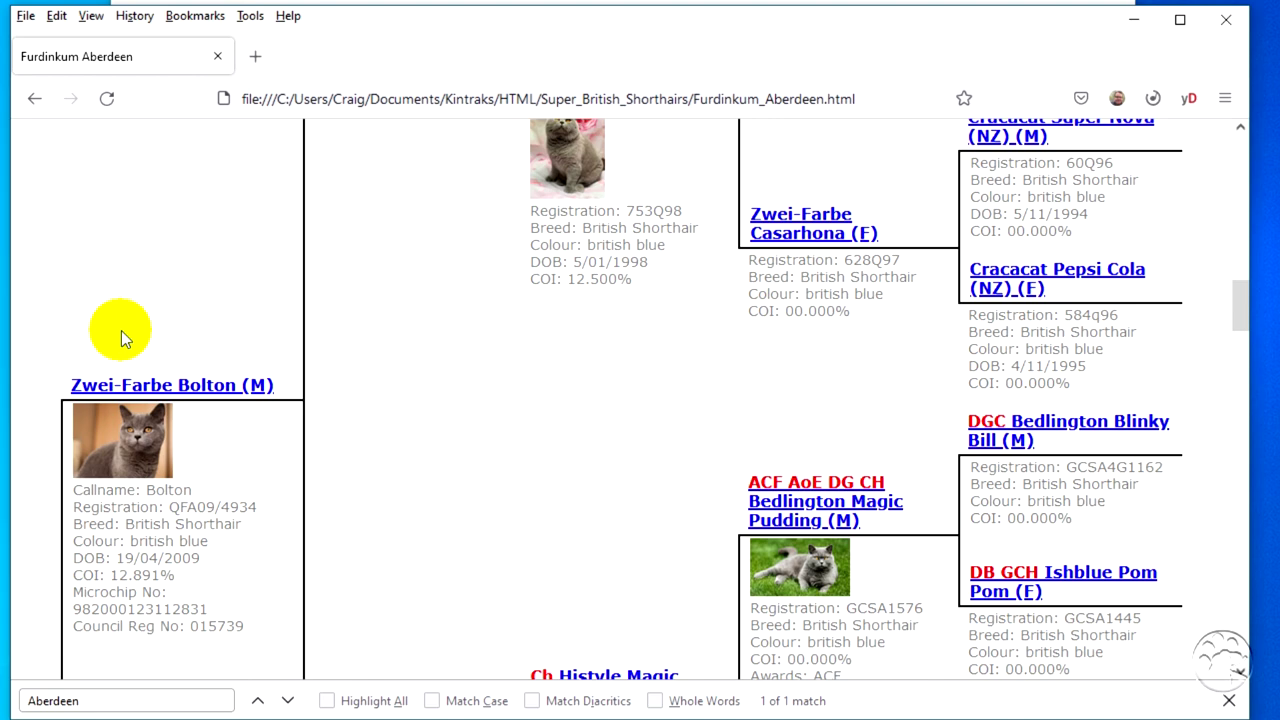
pyautogui.scroll(-5, 121, 330)
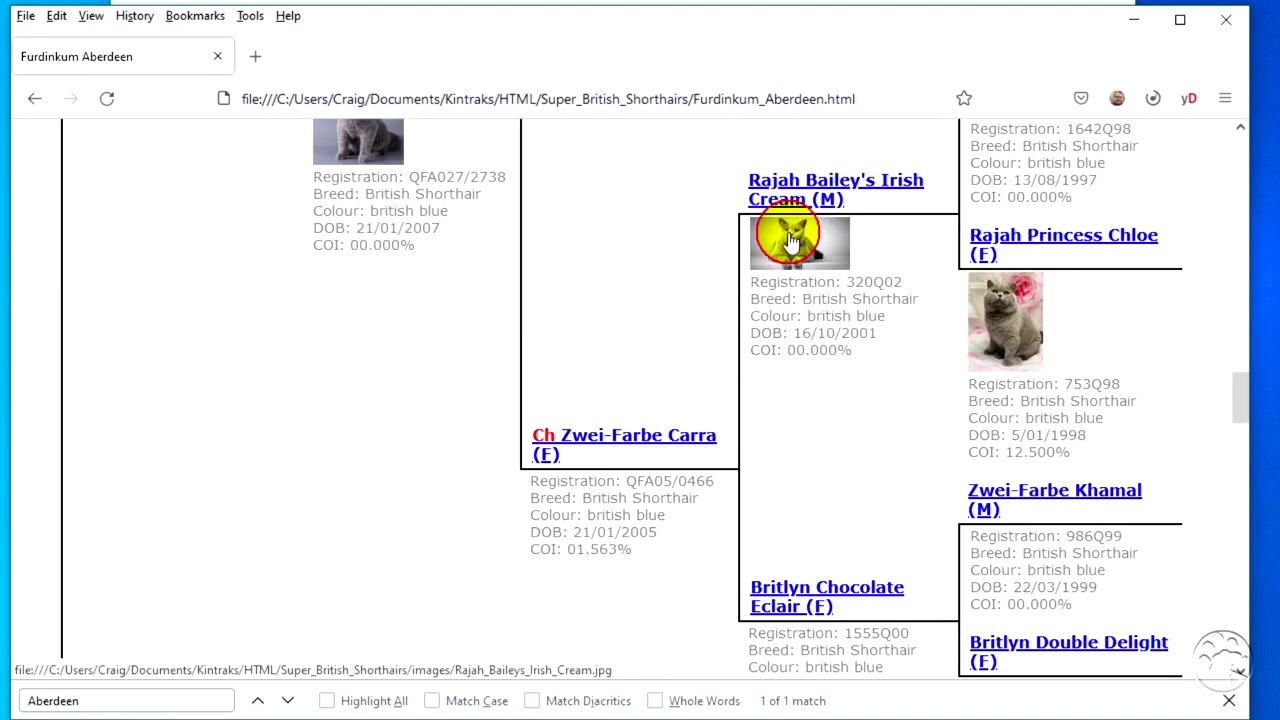
pyautogui.click(758, 237)
pyautogui.click(33, 97)
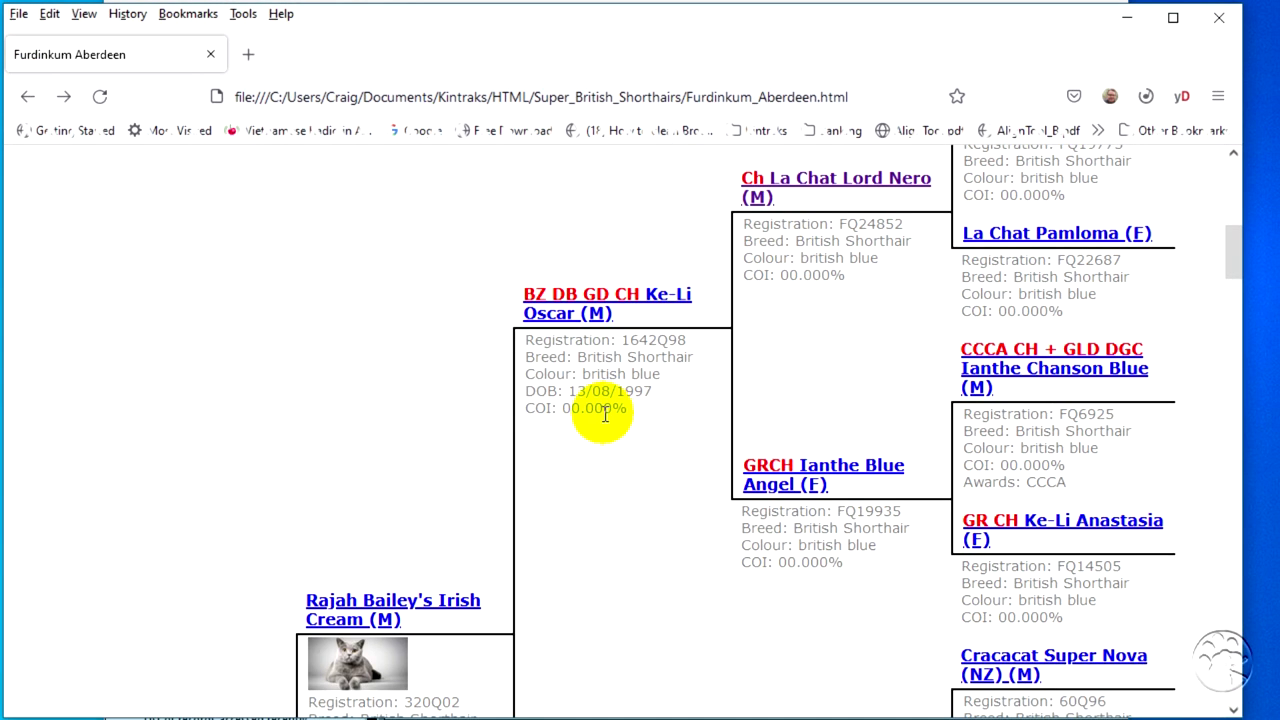
pyautogui.scroll(-5, 604, 414)
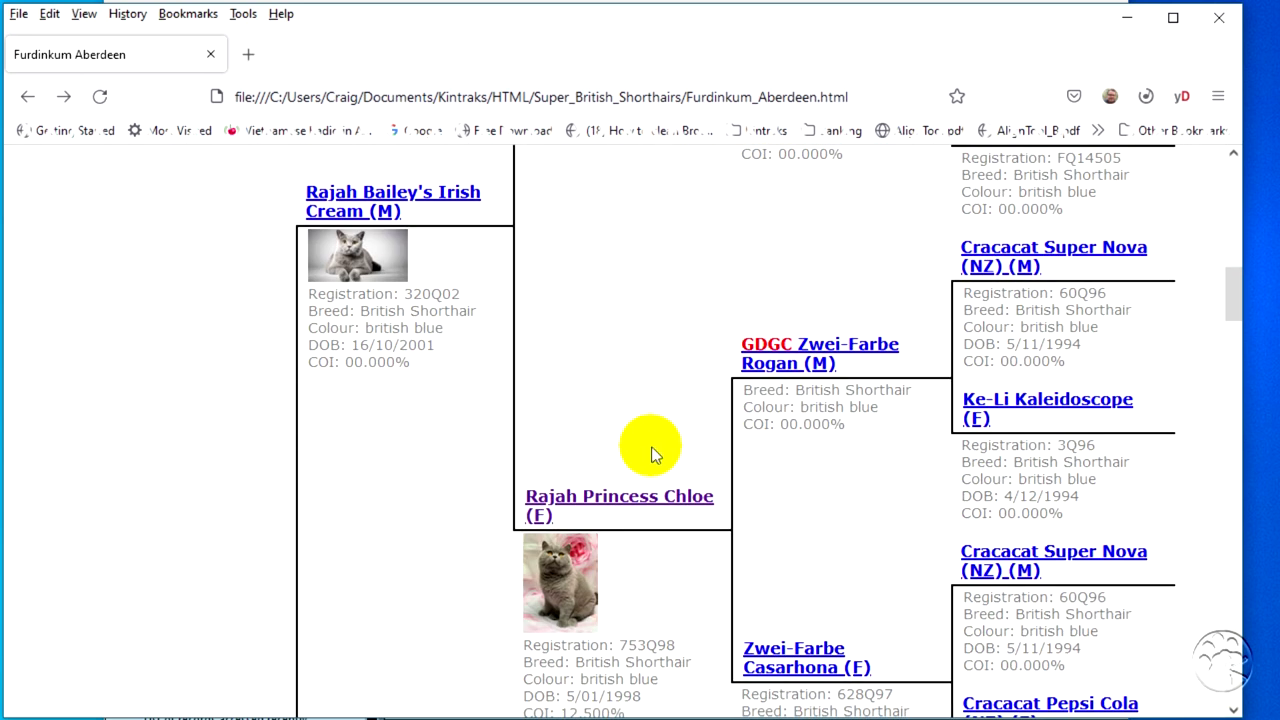
pyautogui.click(624, 503)
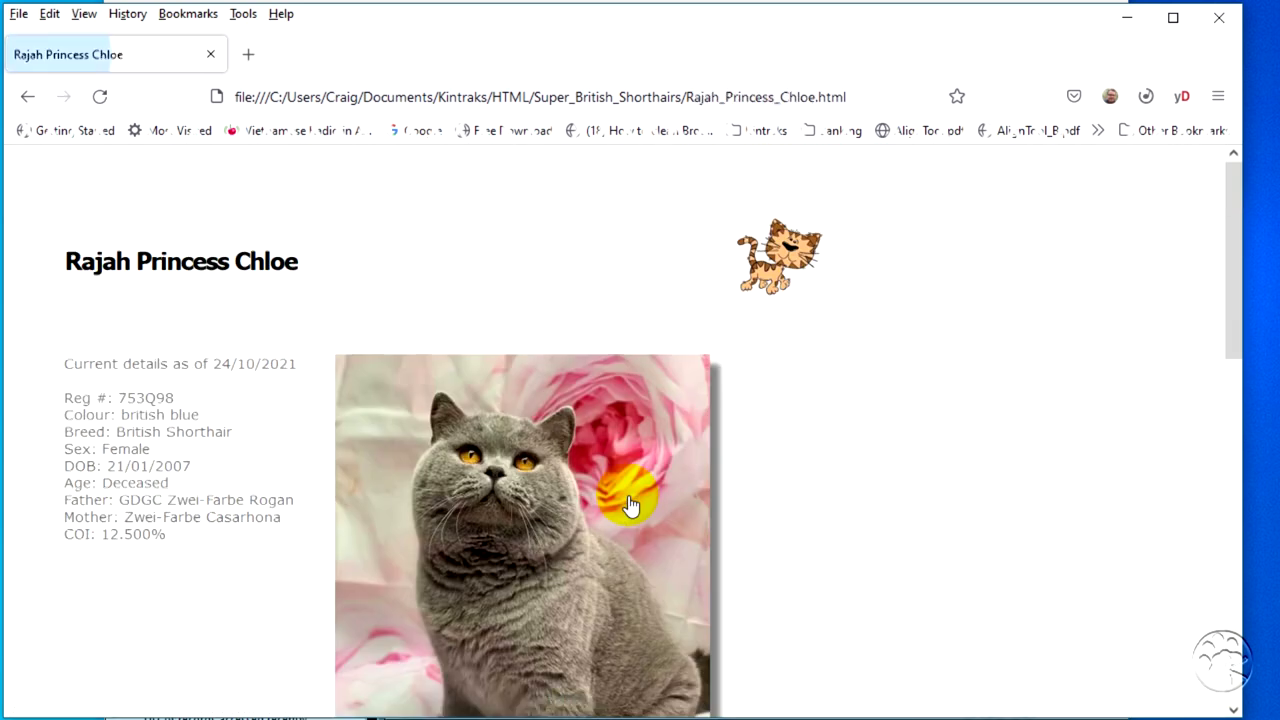
pyautogui.scroll(-8, 631, 498)
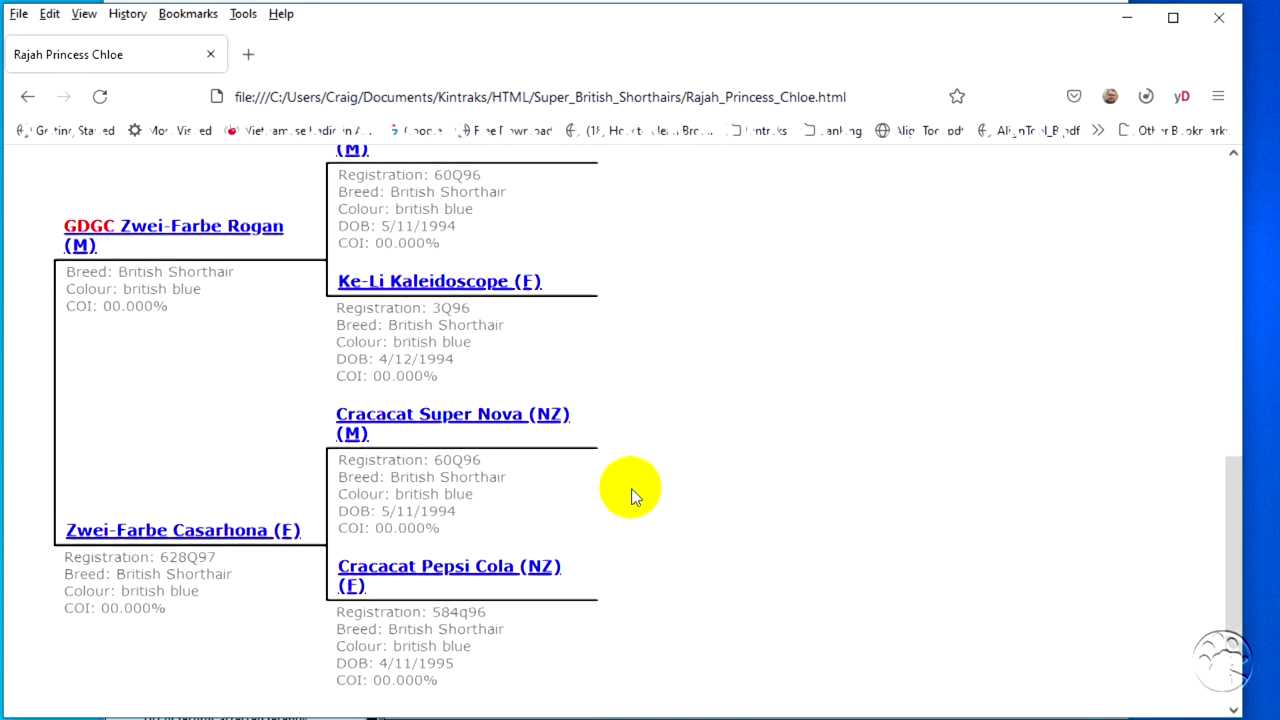
pyautogui.scroll(2, 631, 494)
pyautogui.scroll(6, 631, 494)
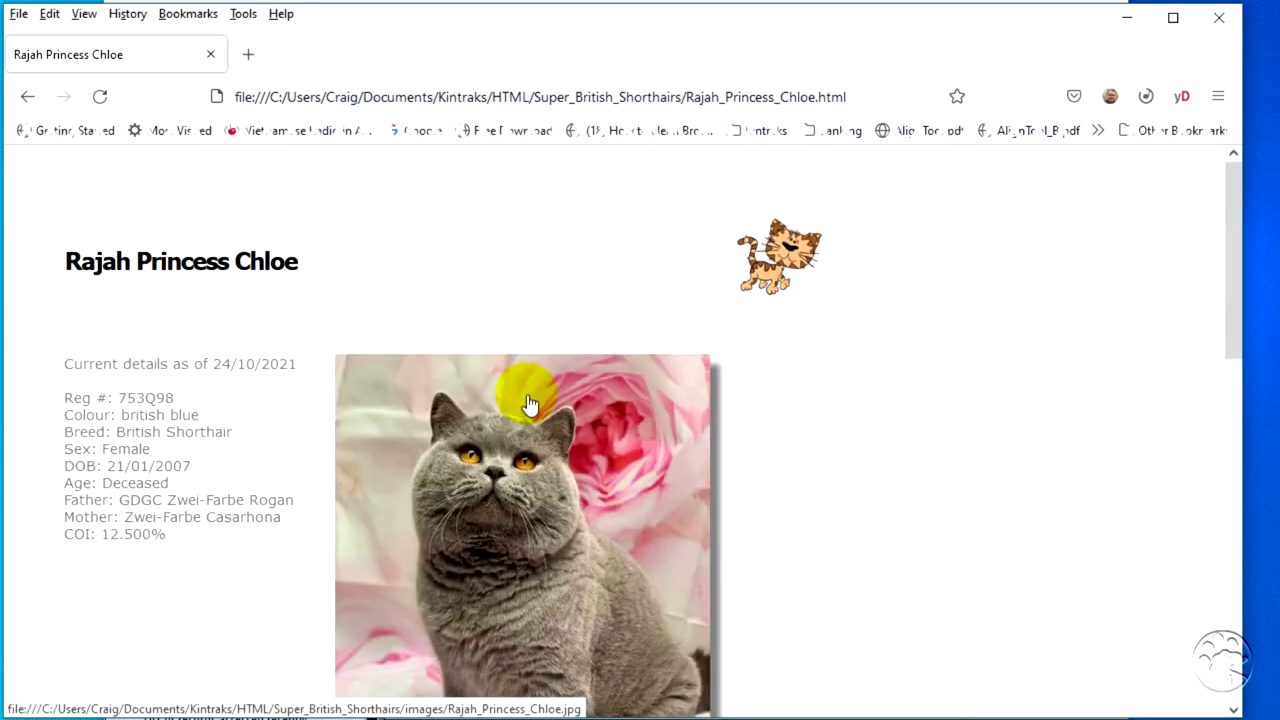
pyautogui.click(28, 97)
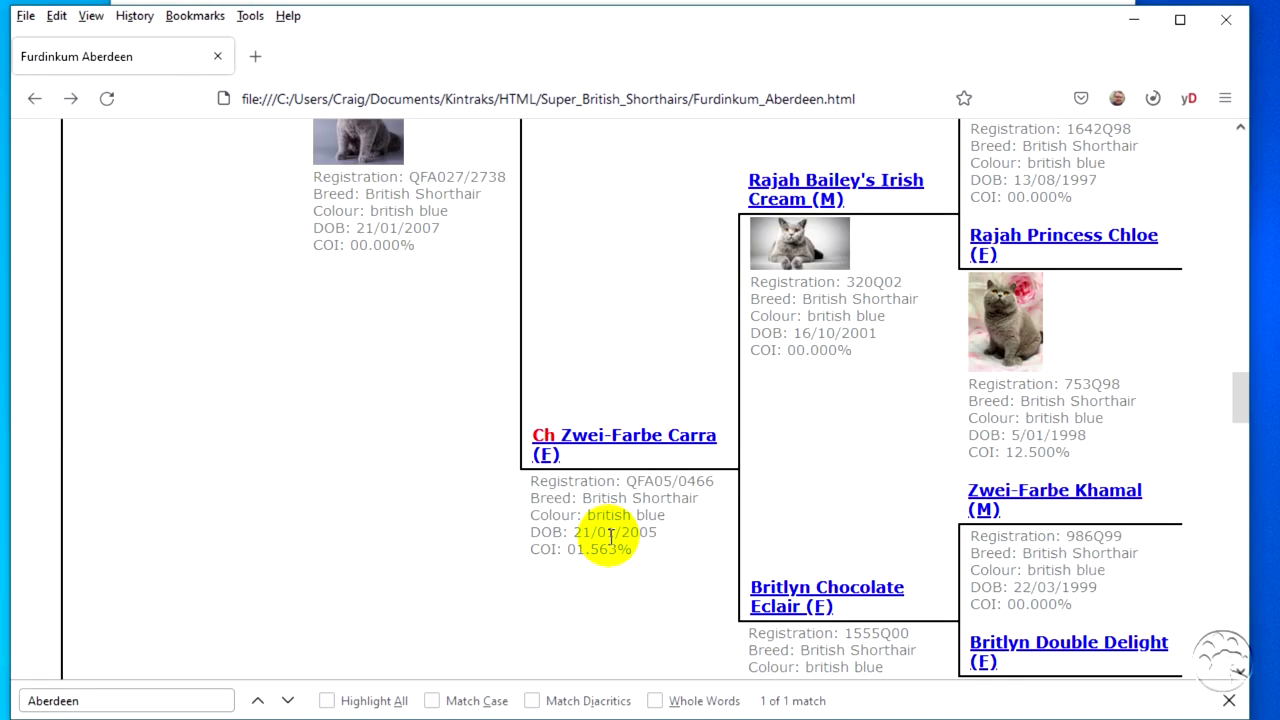
pyautogui.scroll(1, 609, 536)
pyautogui.scroll(-3, 609, 538)
pyautogui.scroll(-15, 609, 538)
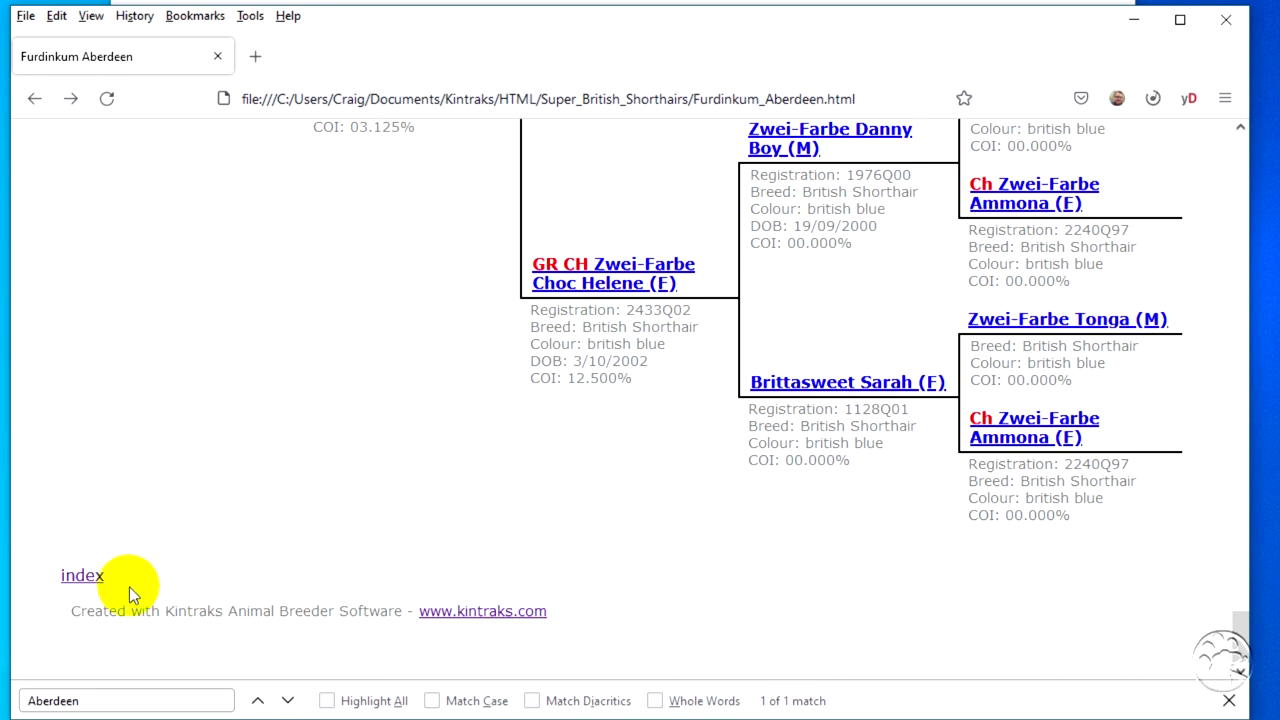
pyautogui.click(85, 575)
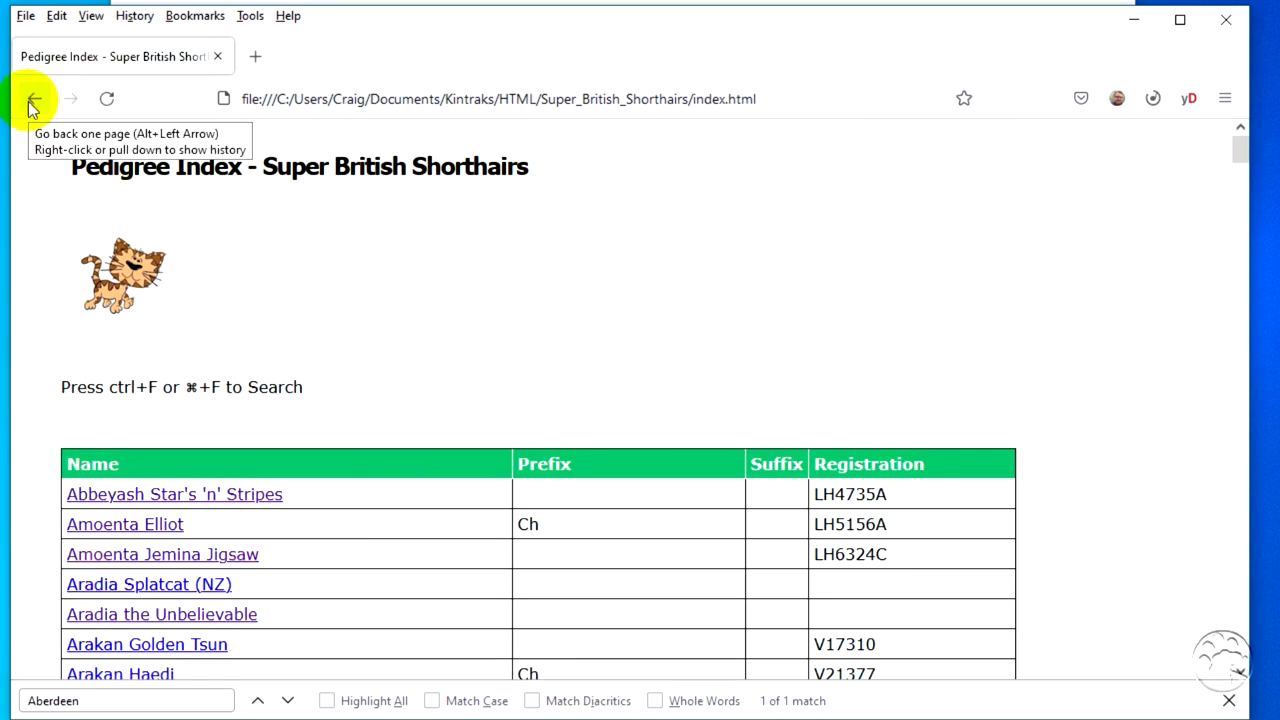
pyautogui.scroll(-20, 360, 487)
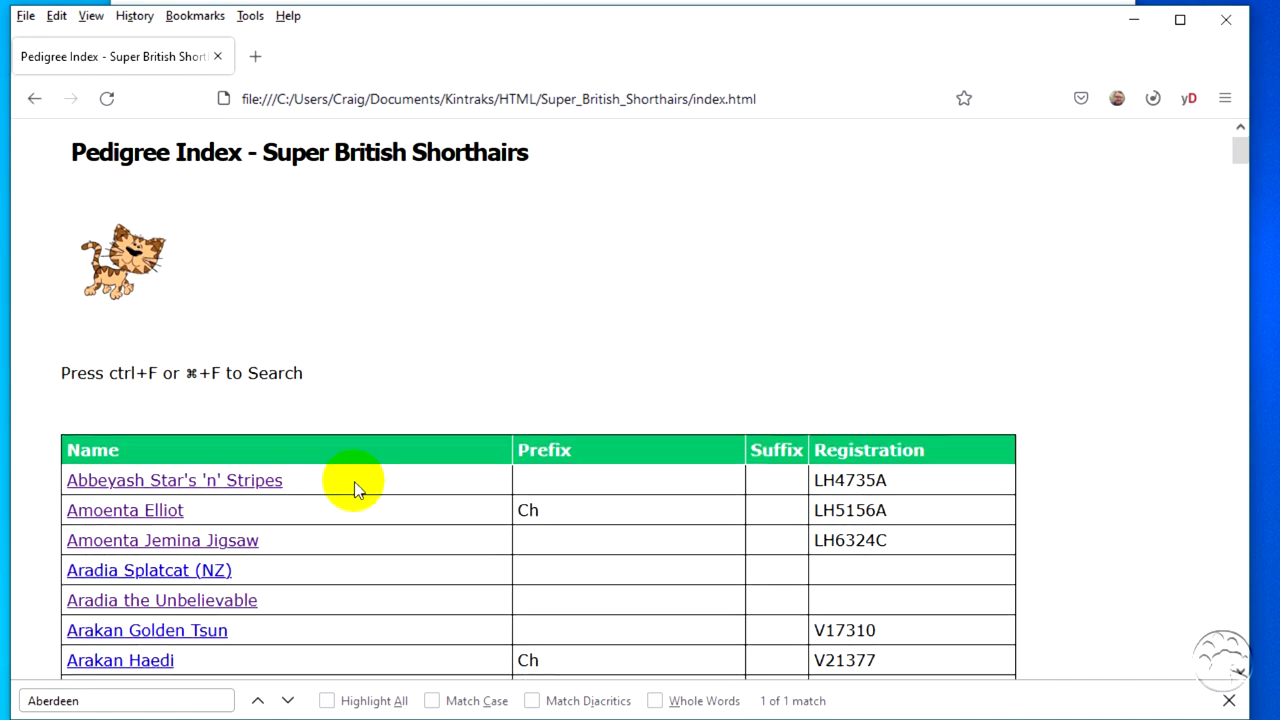
pyautogui.scroll(-15, 357, 486)
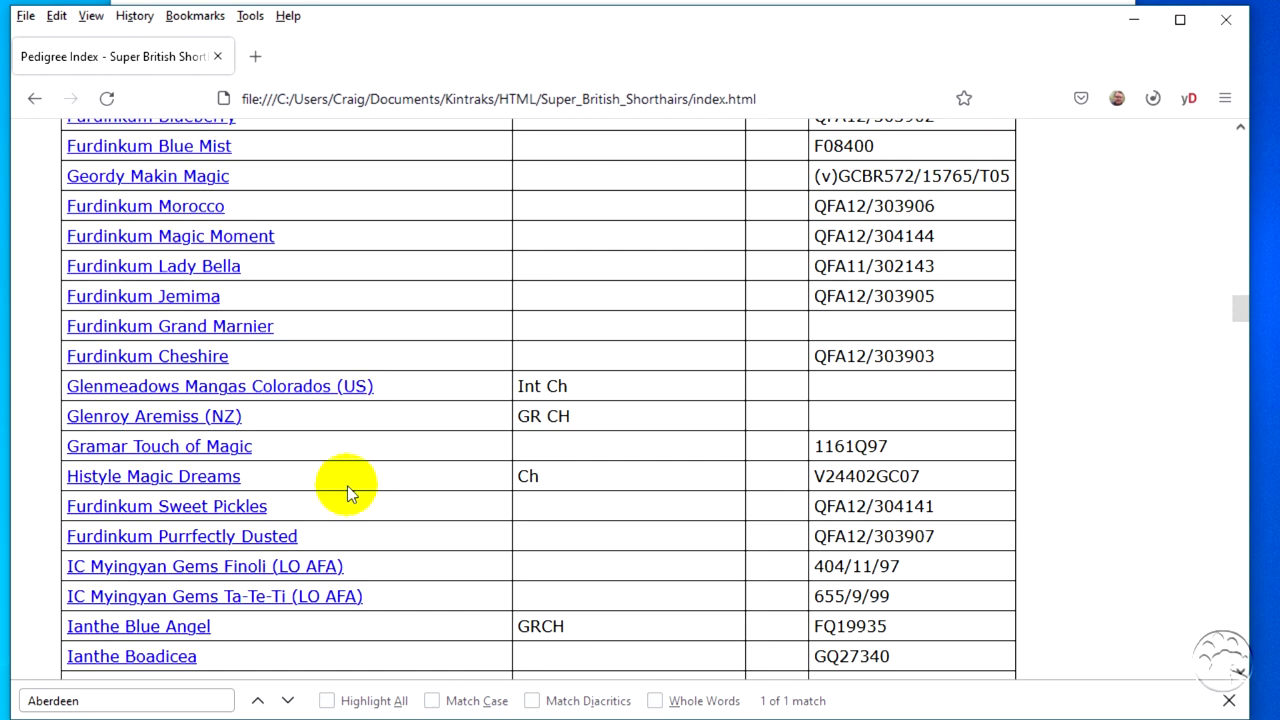
pyautogui.scroll(-20, 345, 486)
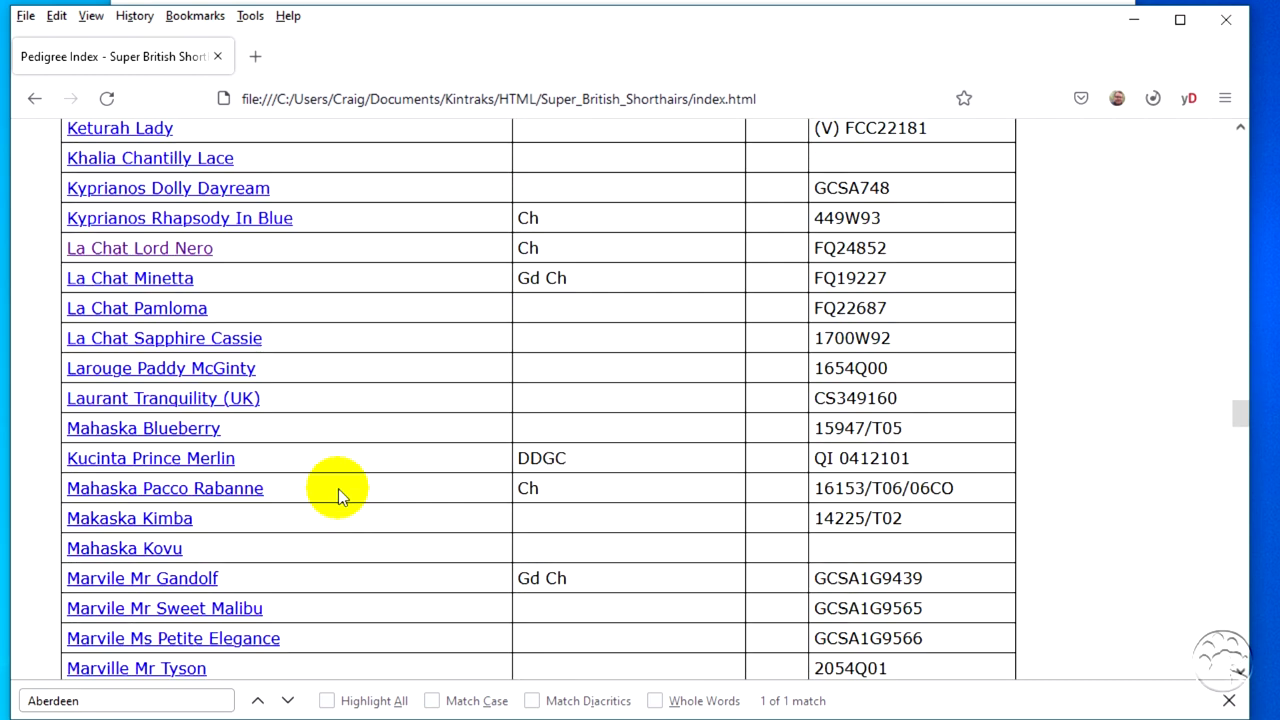
pyautogui.scroll(-20, 336, 490)
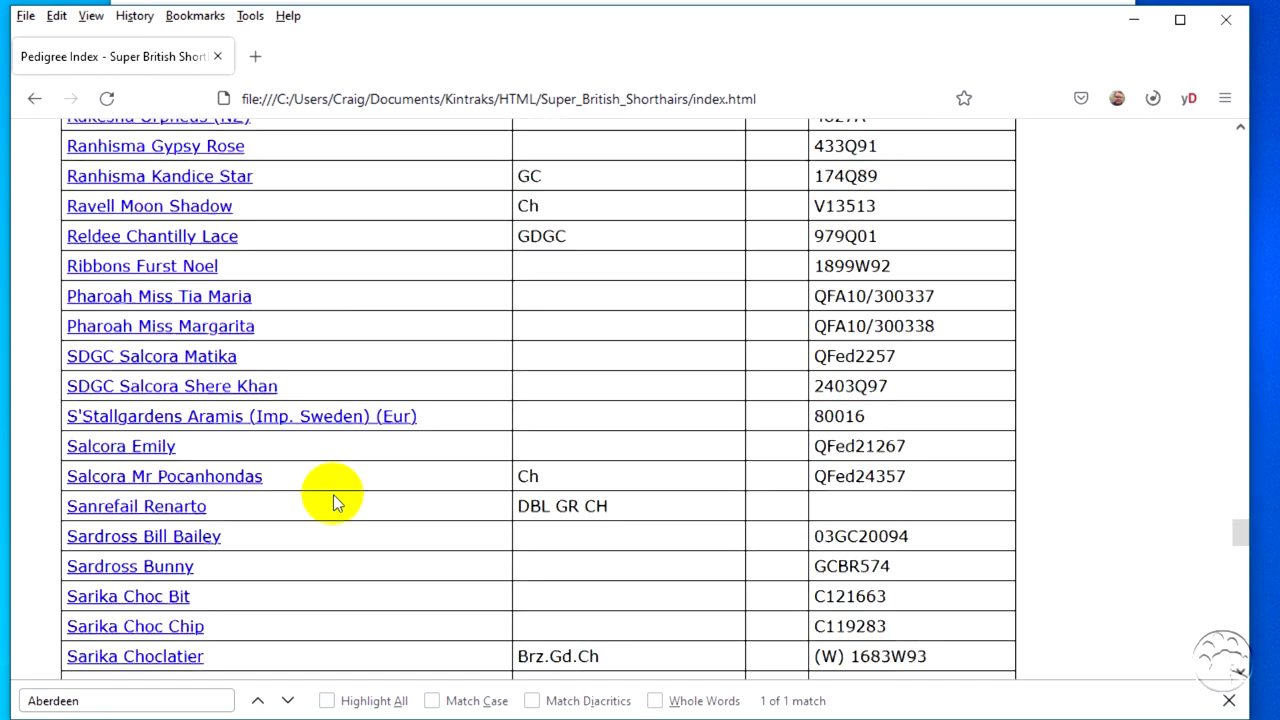
pyautogui.scroll(-5, 333, 494)
pyautogui.click(219, 507)
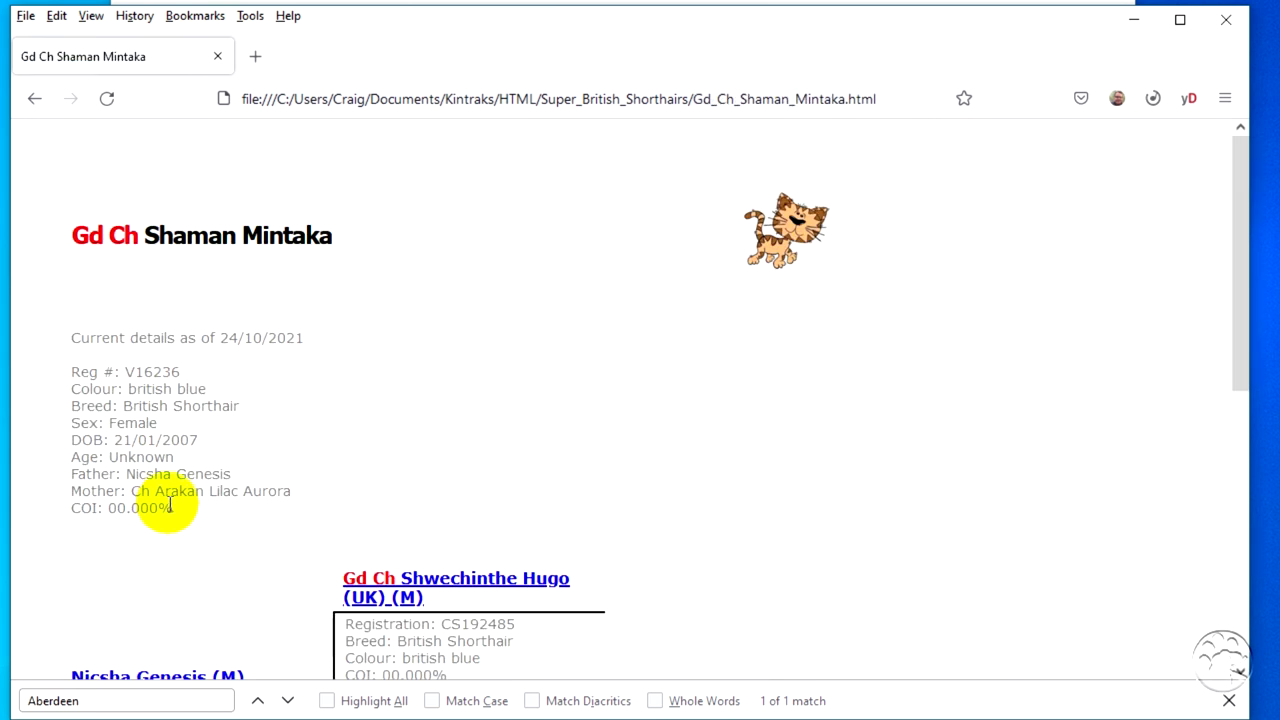
pyautogui.click(34, 98)
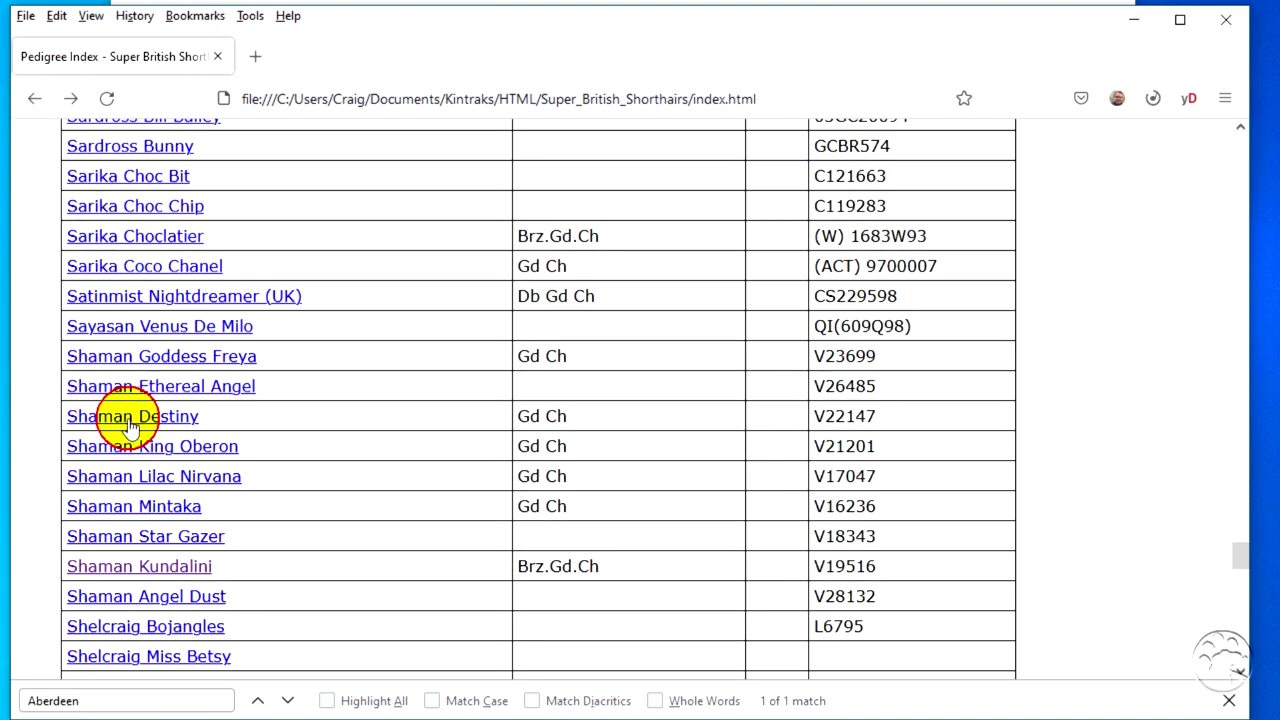
pyautogui.click(130, 420)
pyautogui.click(34, 98)
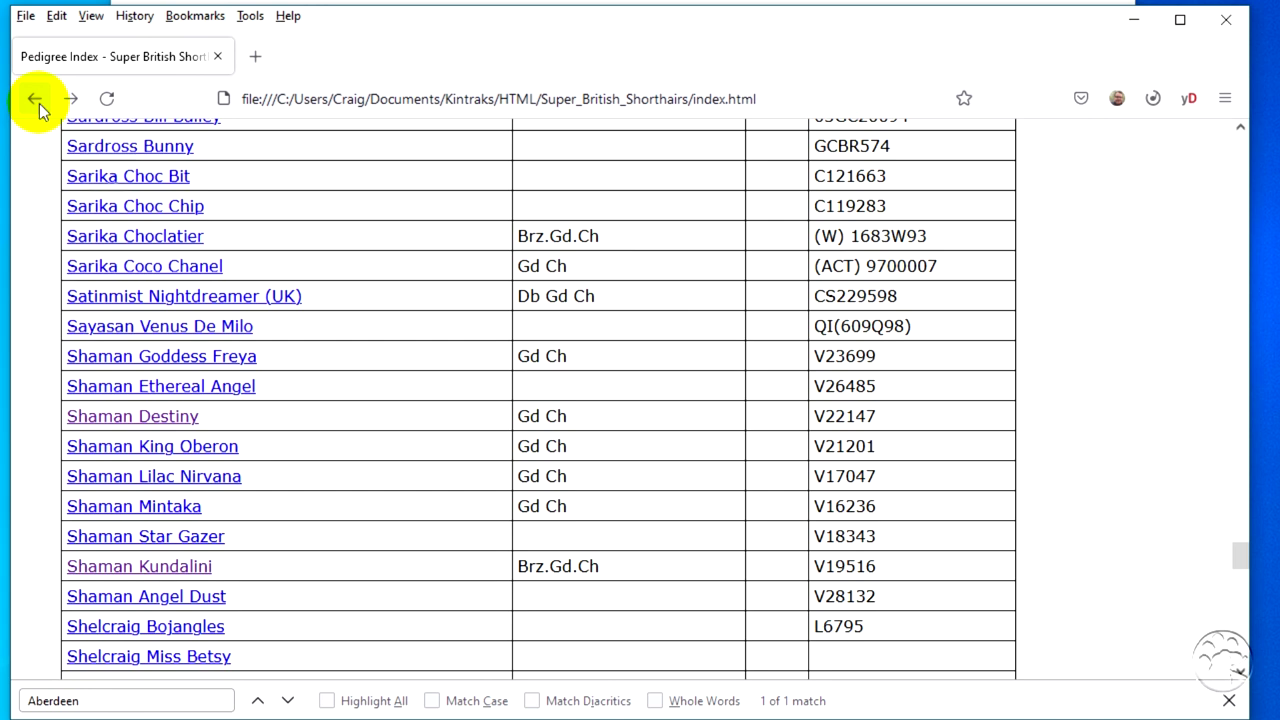
pyautogui.scroll(10, 369, 374)
pyautogui.hotkey('ctrl', 'f')
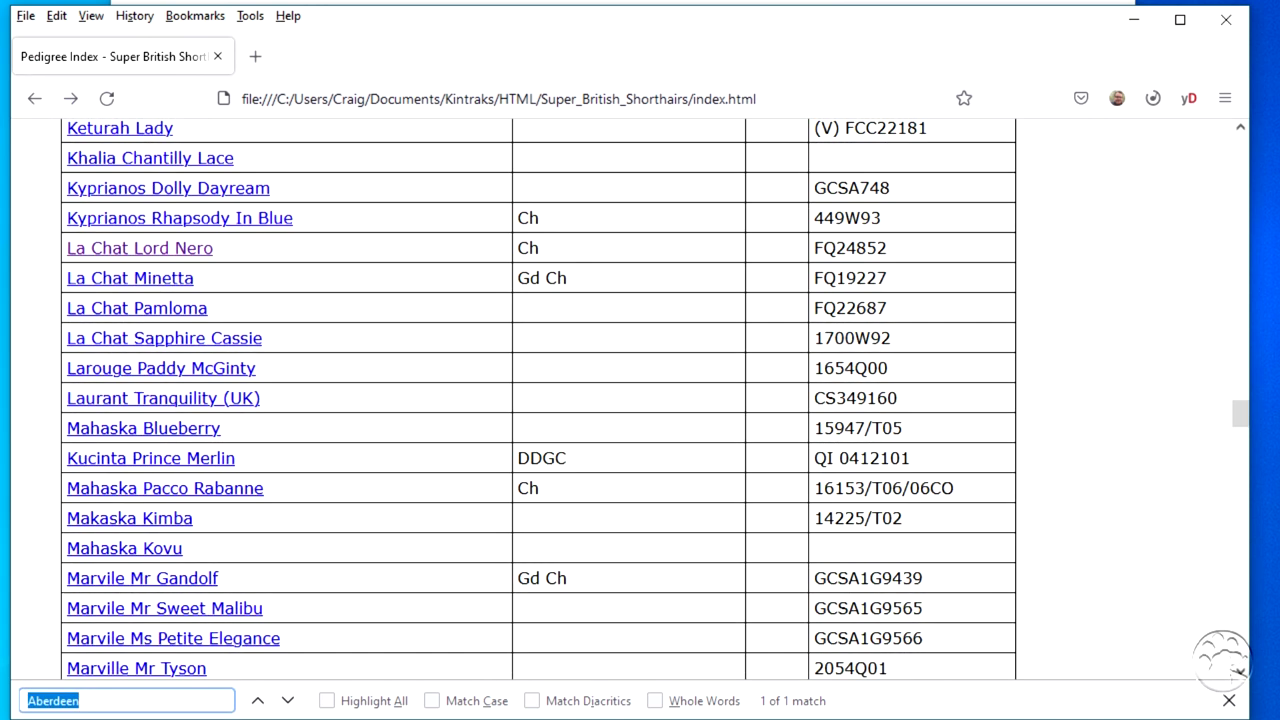
# Step: Search the index for '925' and cycle between the Ianthe Chanson Blue and Penibac Beaufont matches
pyautogui.doubleClick(120, 700)
pyautogui.write('95')
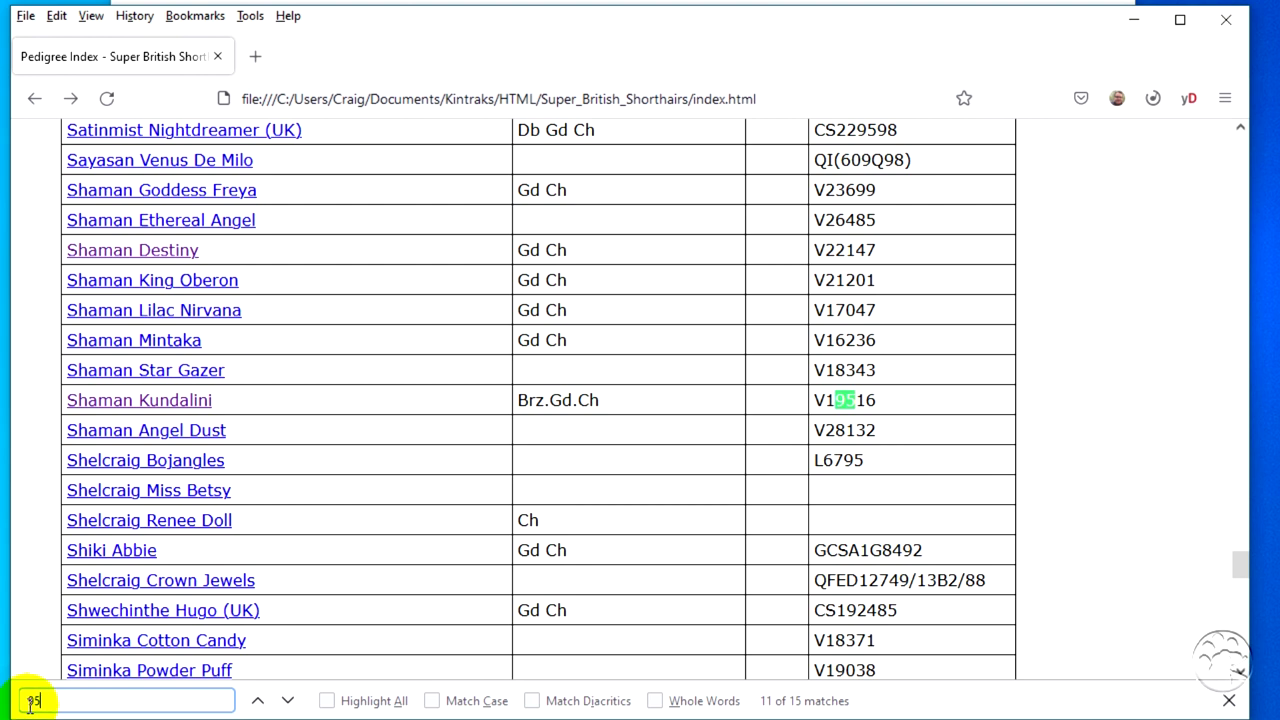
pyautogui.press('BackSpace')
pyautogui.press('BackSpace')
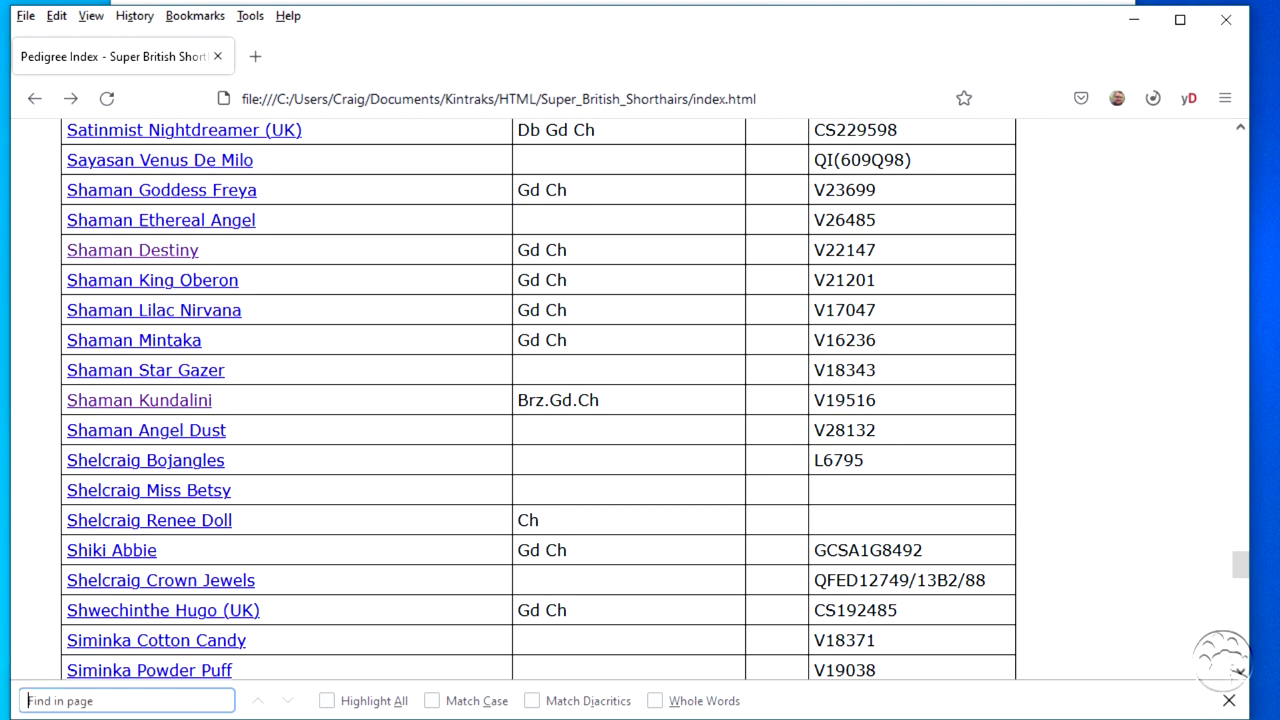
pyautogui.write('925')
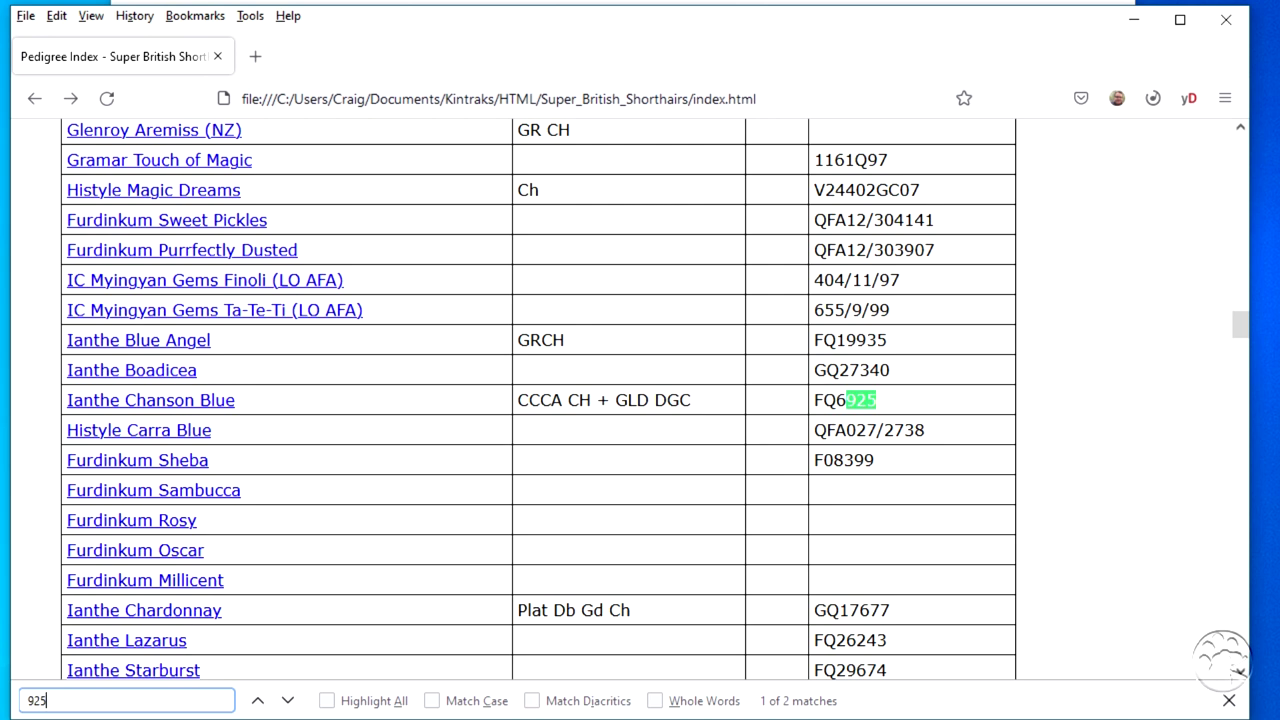
pyautogui.click(287, 703)
pyautogui.click(287, 703)
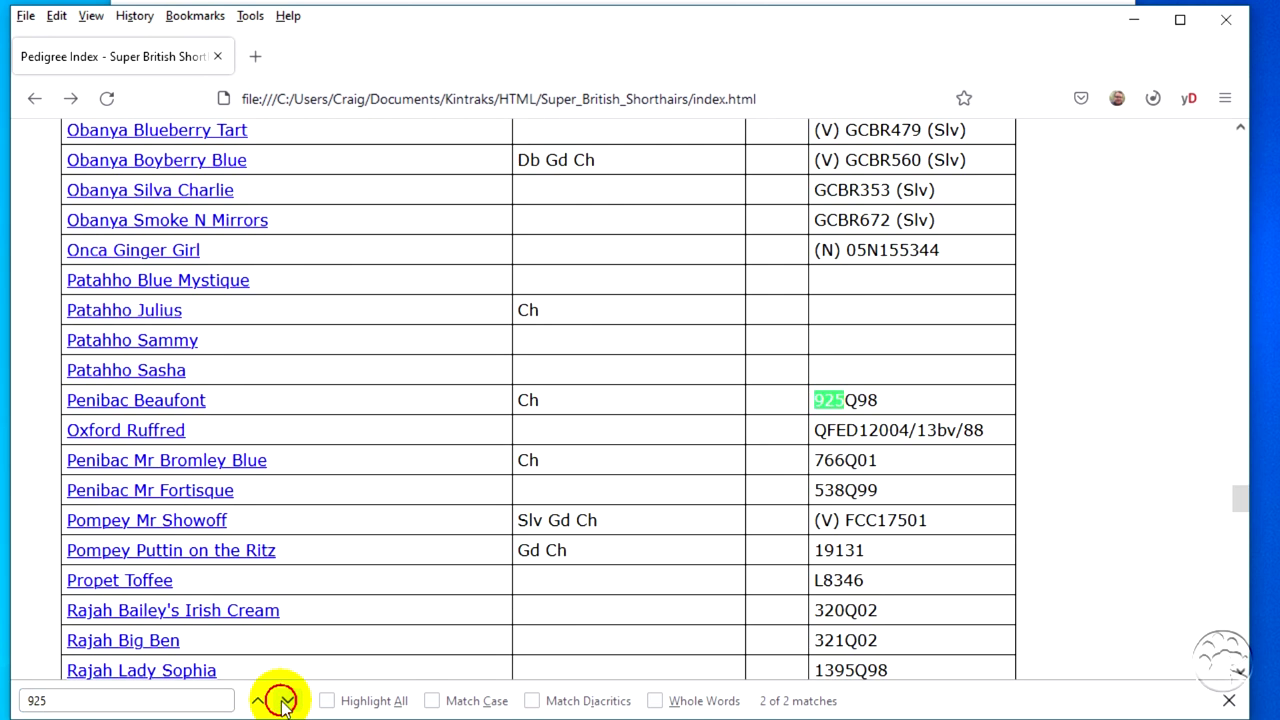
pyautogui.click(287, 703)
pyautogui.click(287, 703)
pyautogui.click(287, 703)
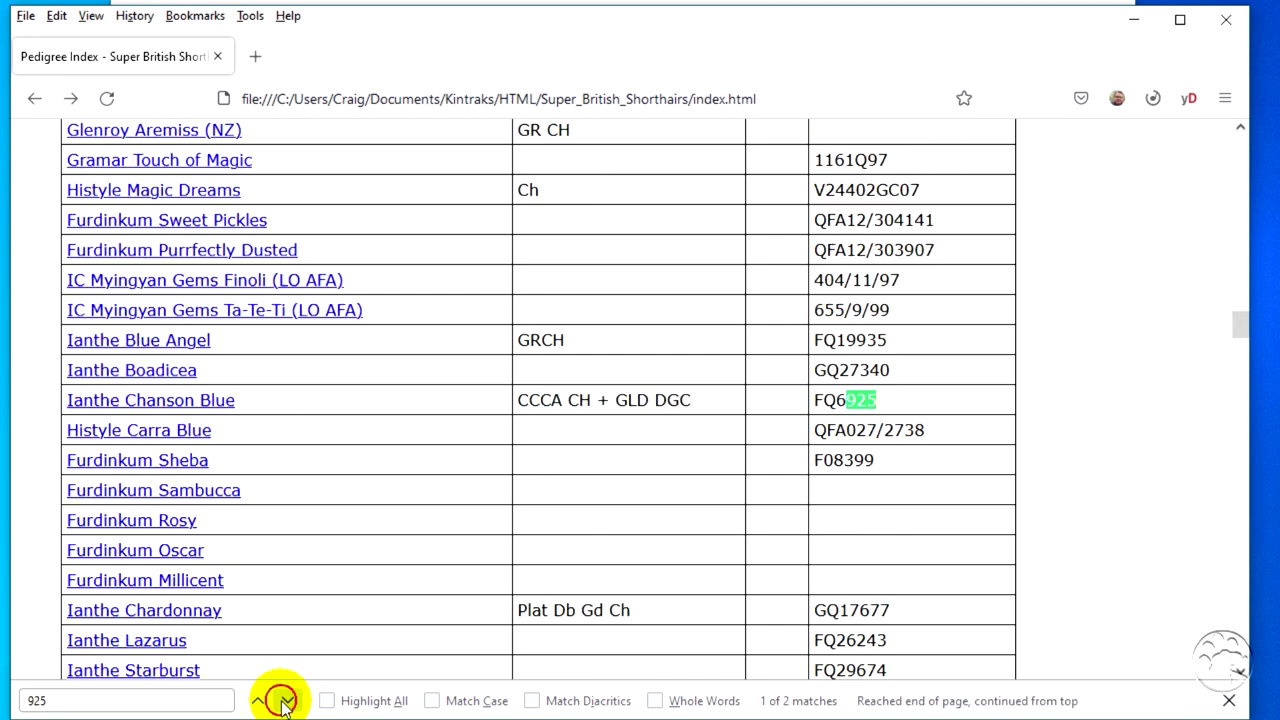
pyautogui.click(287, 703)
pyautogui.click(287, 703)
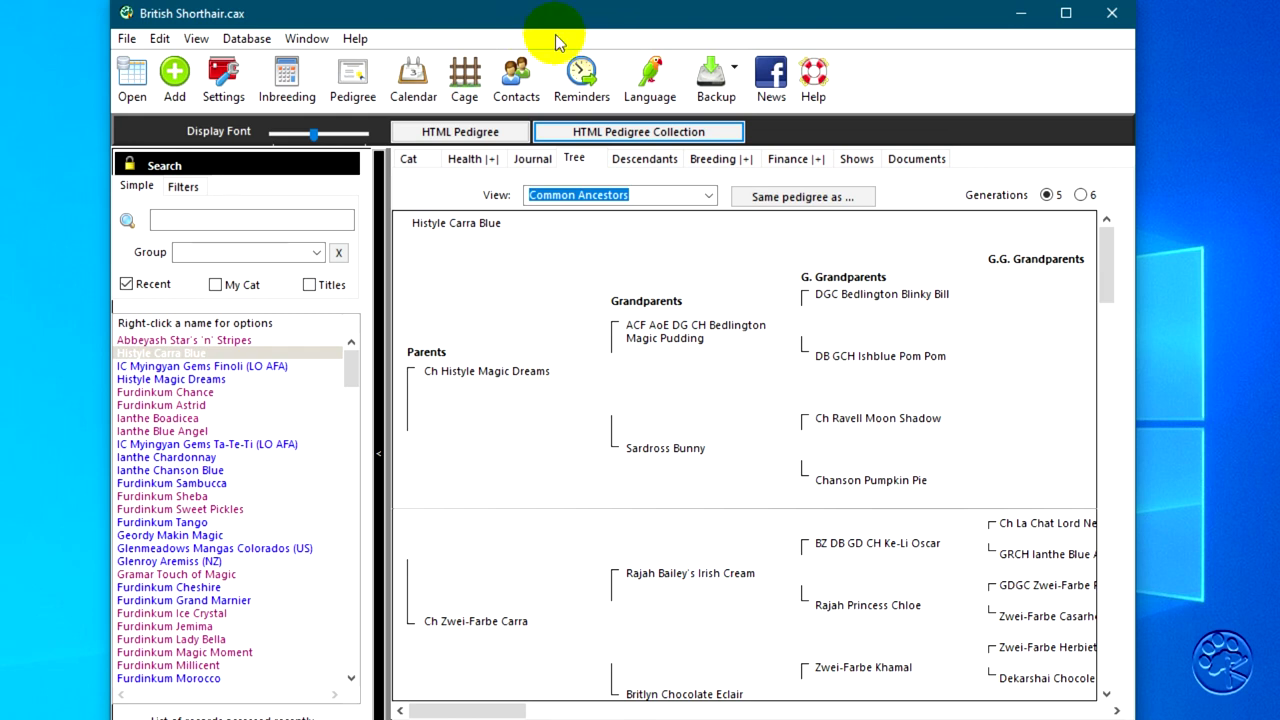
# Step: Open the HTML Pedigrees folder via View > Folders in File Explorer
pyautogui.click(196, 38)
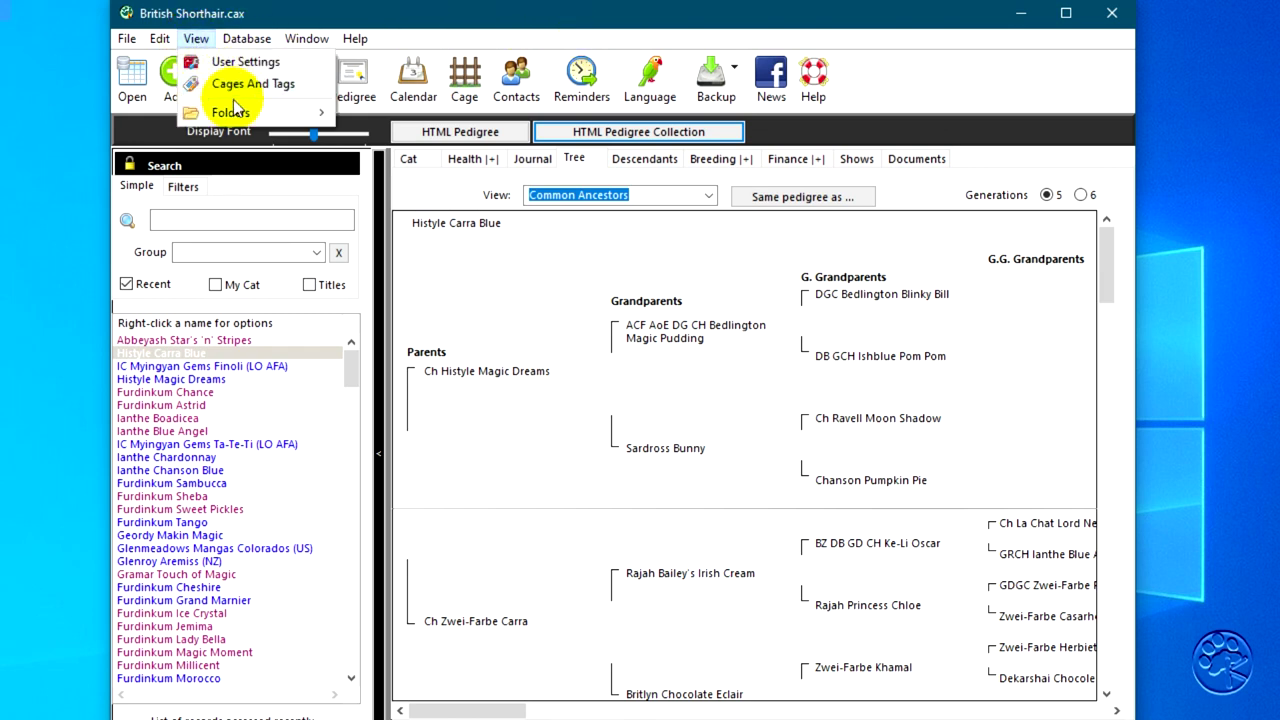
pyautogui.moveTo(237, 120)
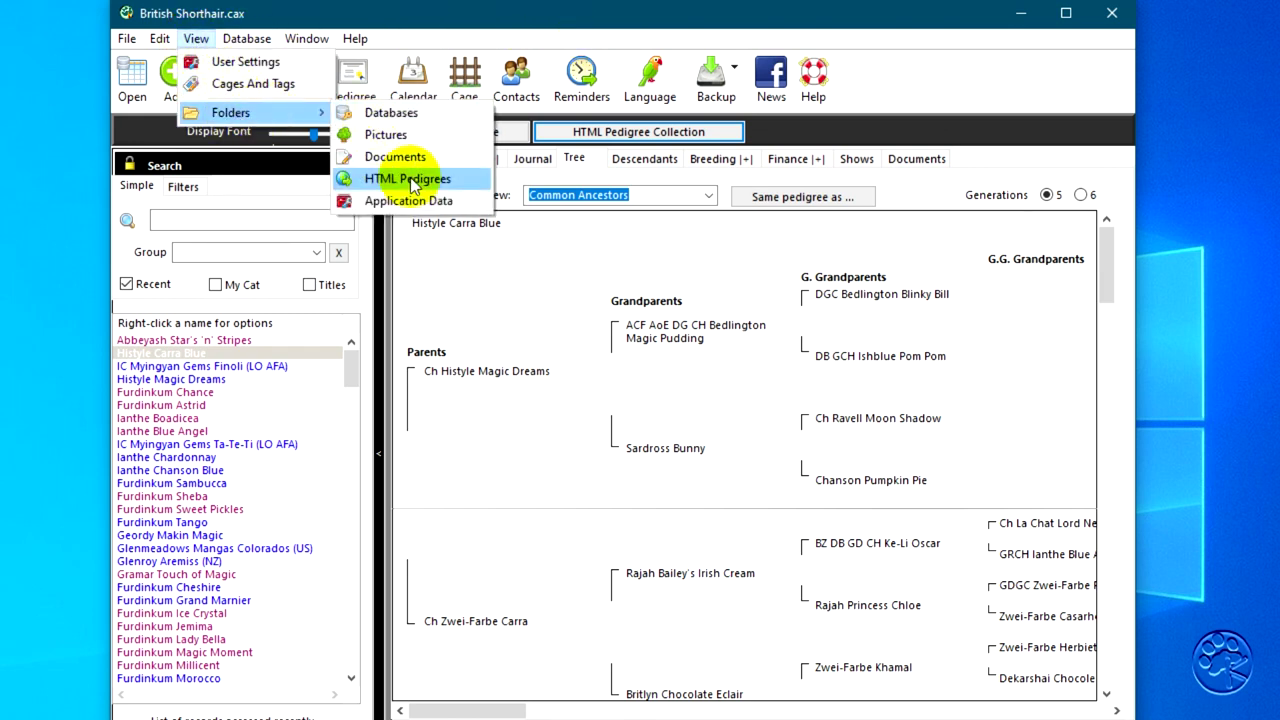
pyautogui.click(407, 179)
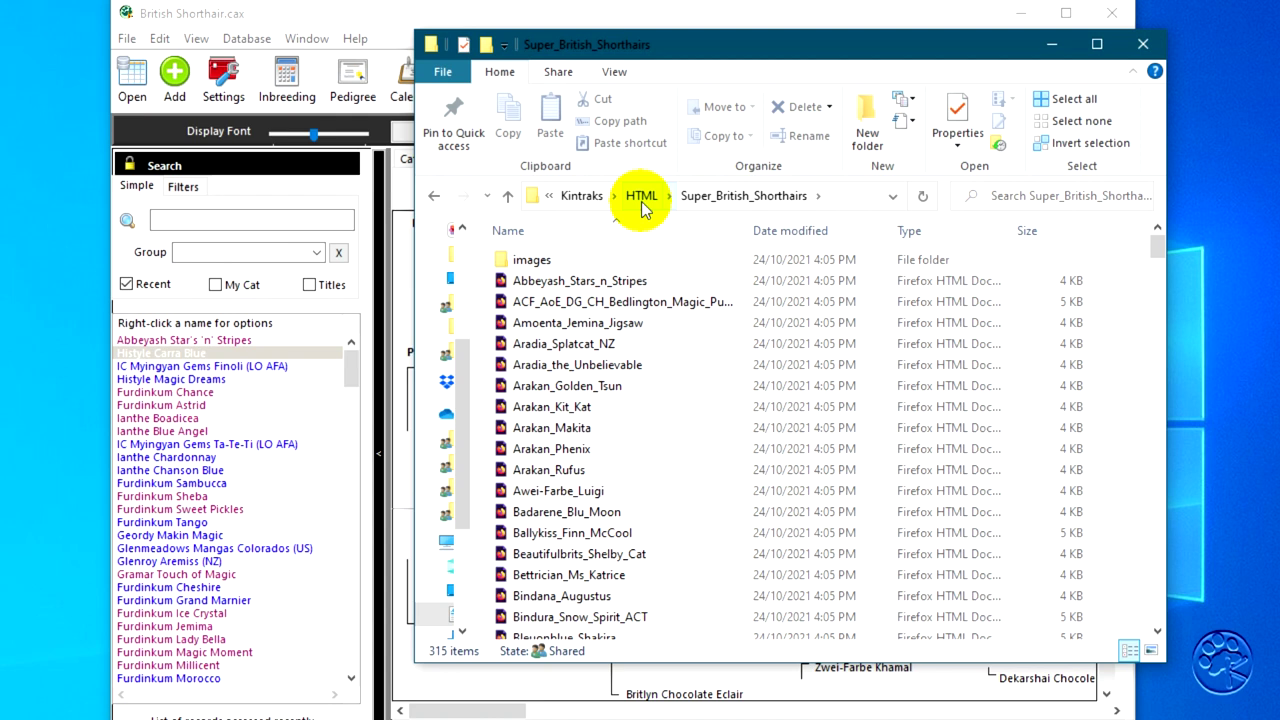
# Step: Check the 17 cat photos in images, then review the Super_British_Shorthairs pedigree pages
pyautogui.doubleClick(545, 261)
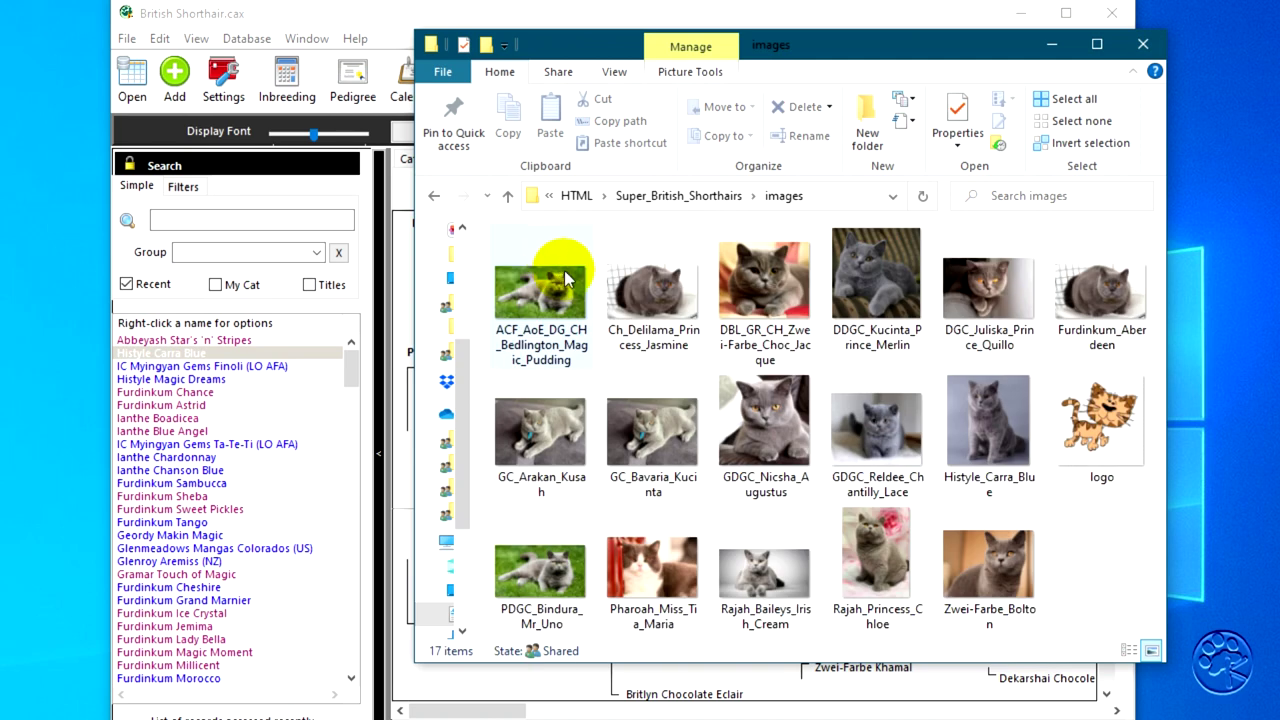
pyautogui.click(650, 197)
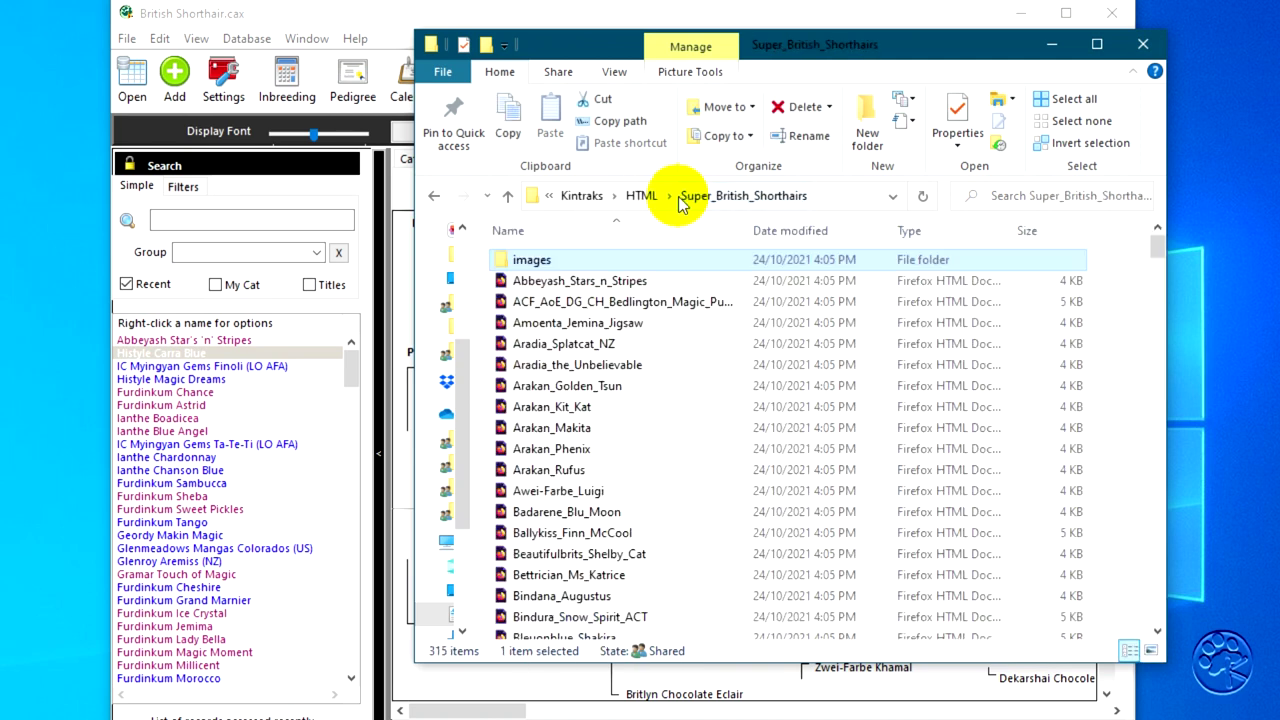
pyautogui.scroll(-12, 617, 322)
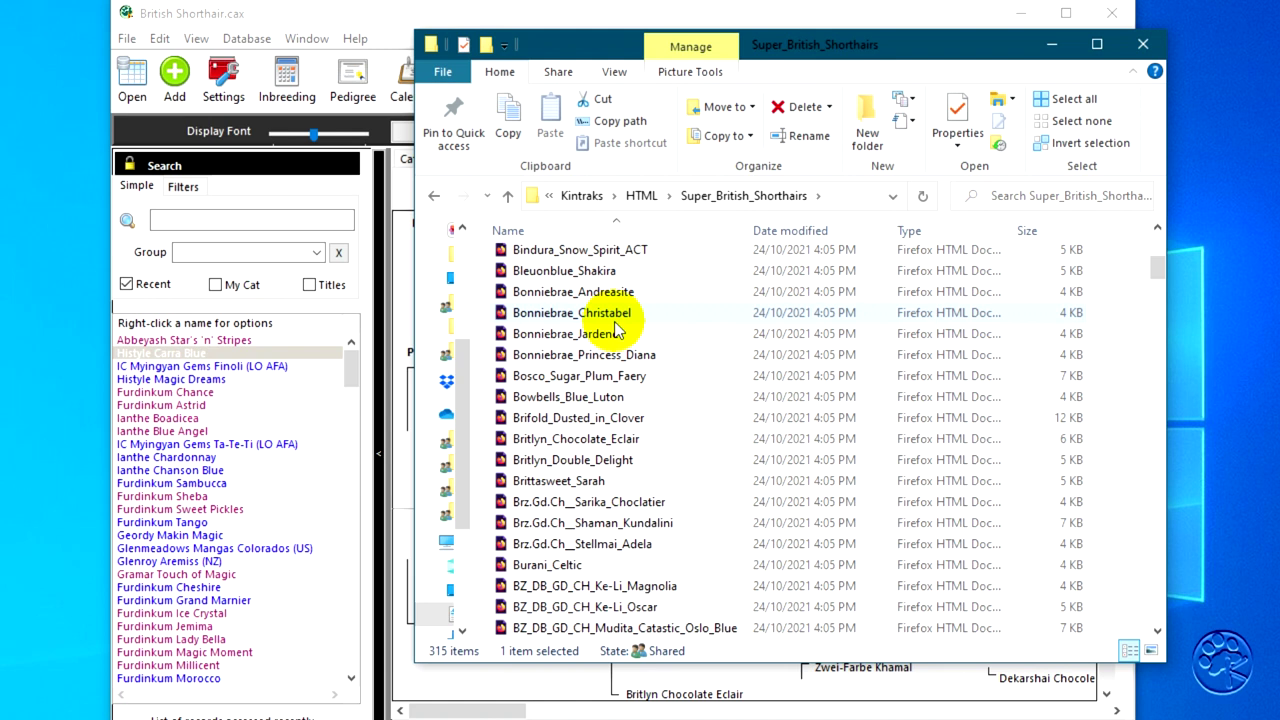
pyautogui.scroll(1, 615, 338)
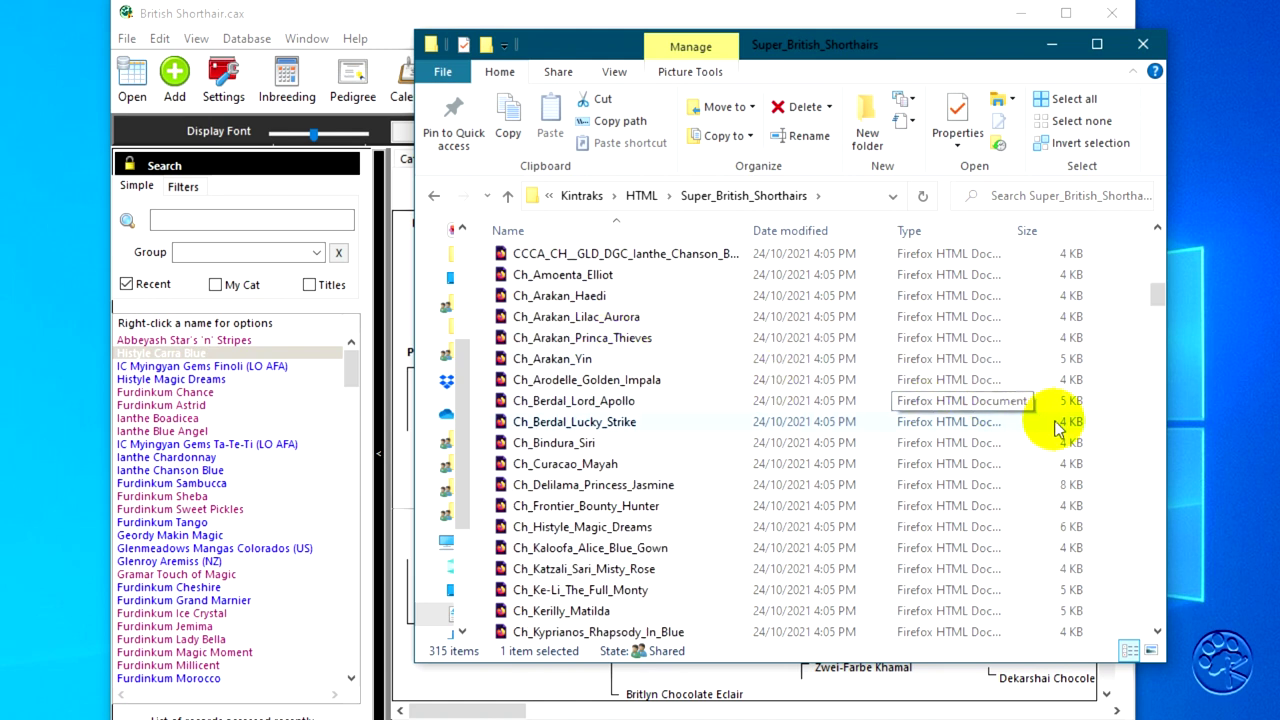
pyautogui.scroll(-11, 1068, 430)
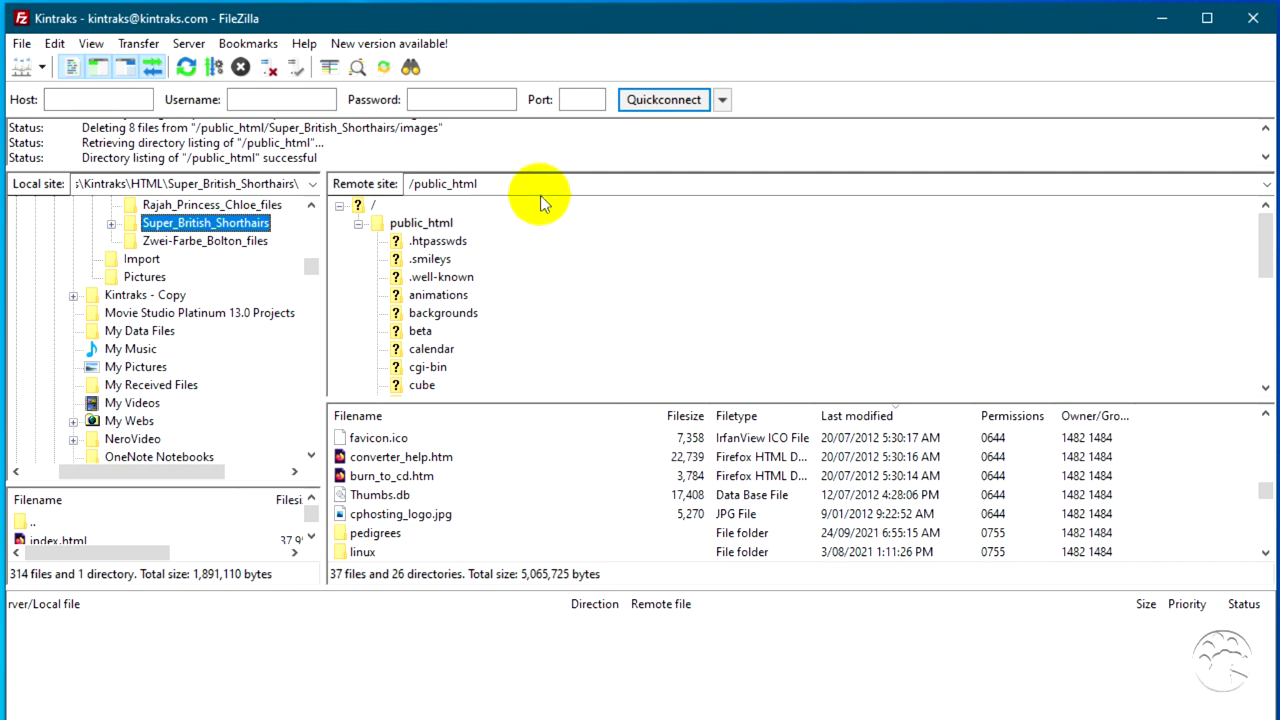
# Step: Upload the local Super_British_Shorthairs folder into the remote /public_html directory
pyautogui.click(430, 222)
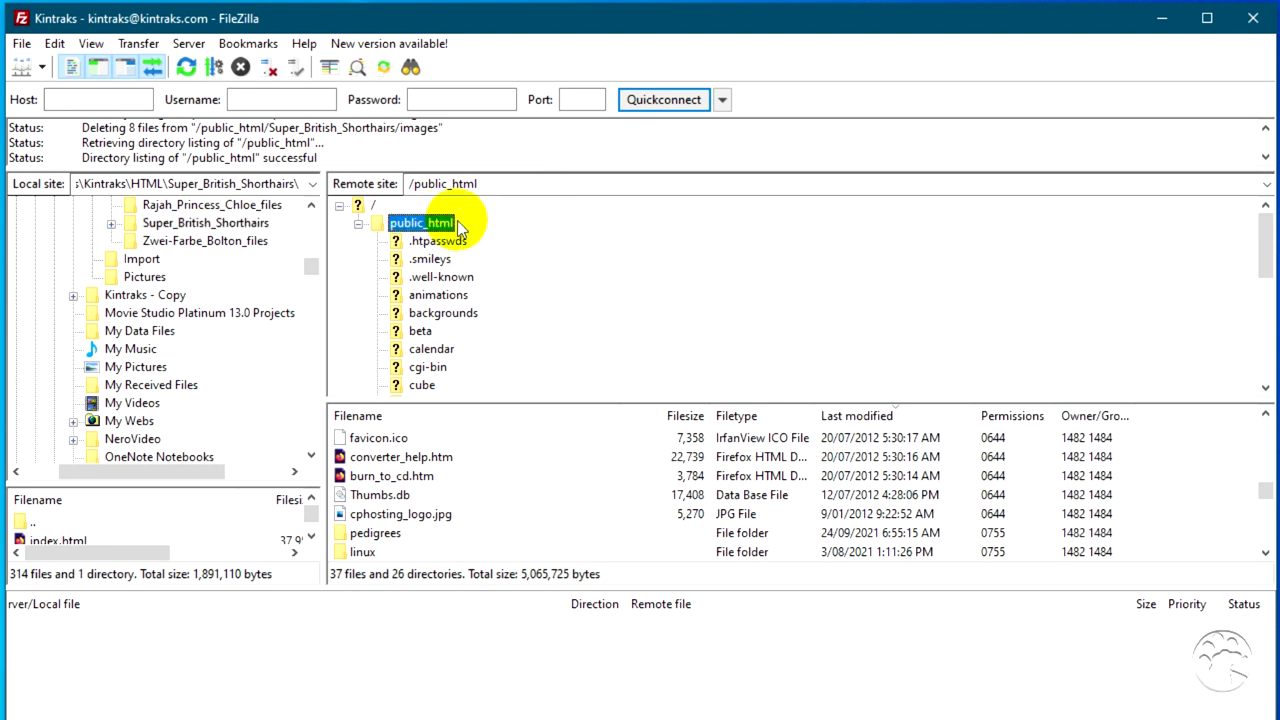
pyautogui.click(205, 224)
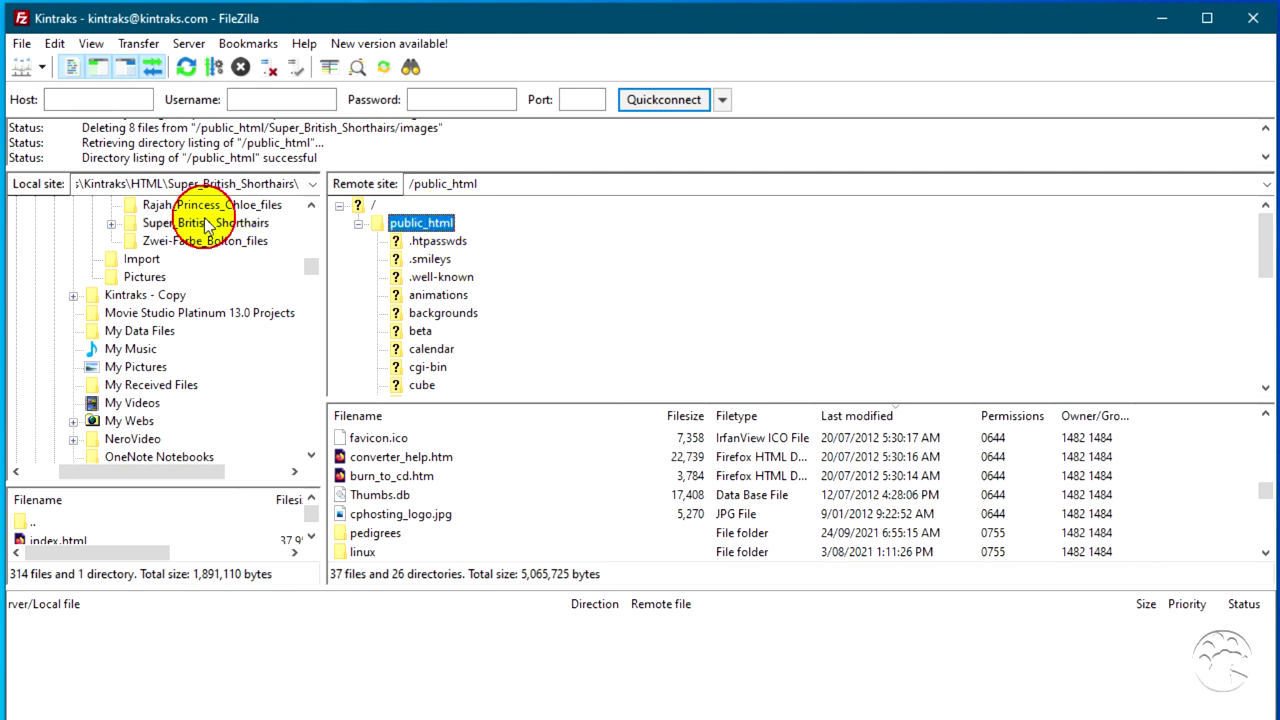
pyautogui.moveTo(205, 224); pyautogui.dragTo(548, 480)
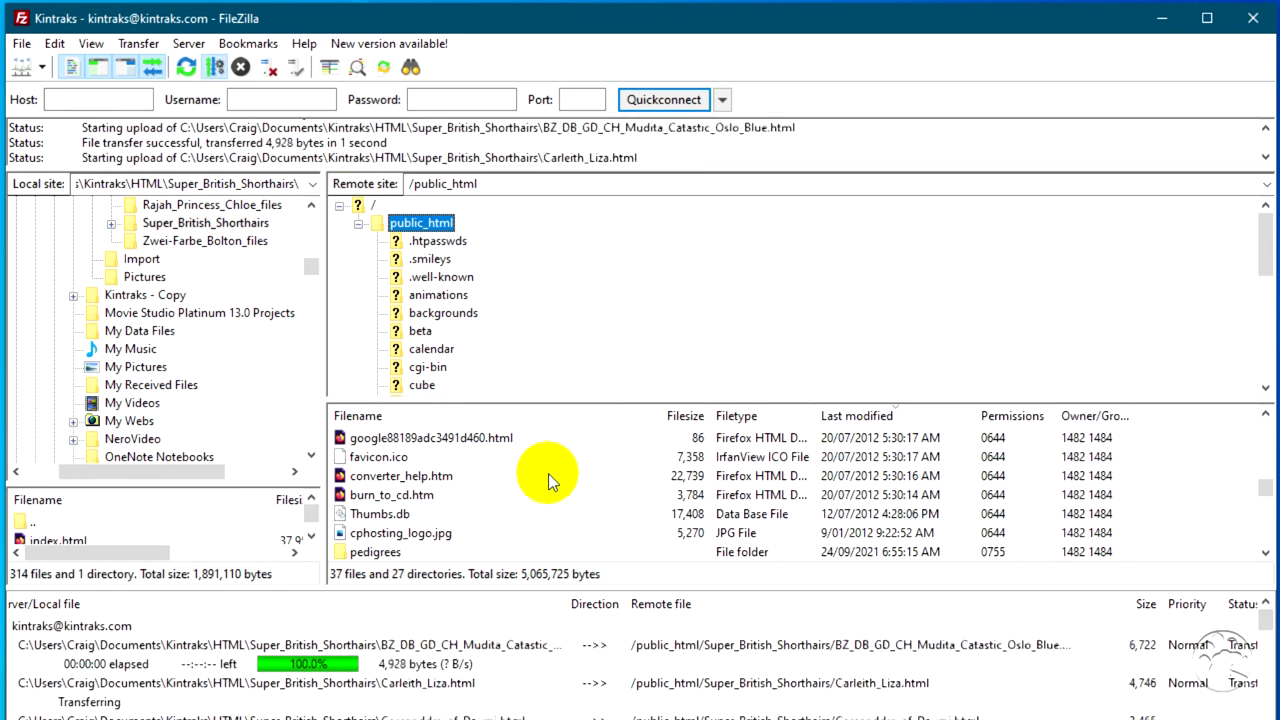